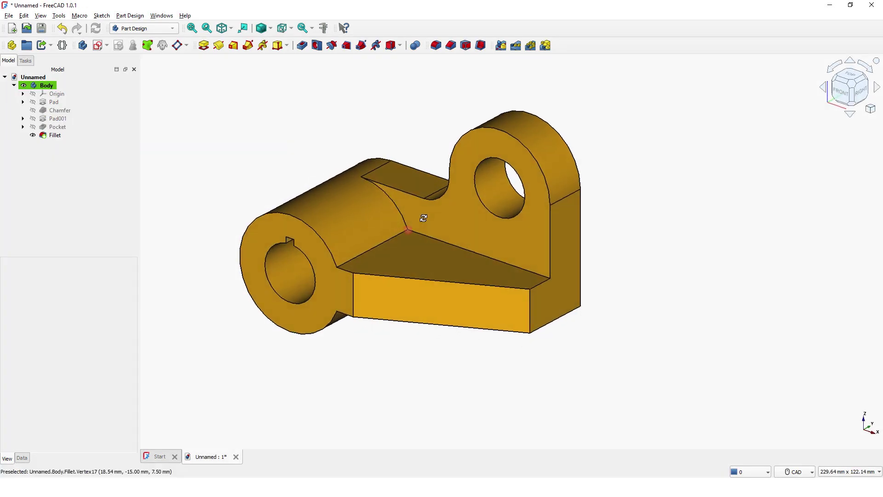
pyautogui.moveTo(422, 213); pyautogui.dragTo(483, 191, button='middle')
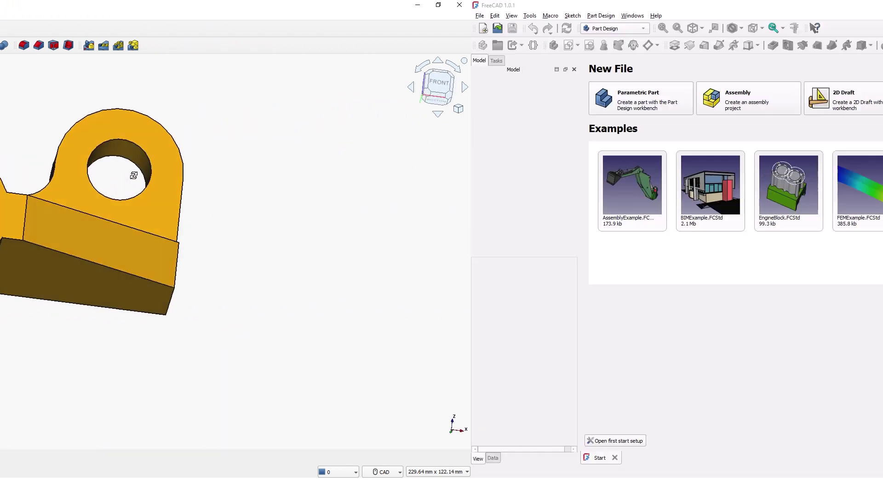
# Create a new parametric part and start a sketch on the XZ plane.
pyautogui.click(197, 102)
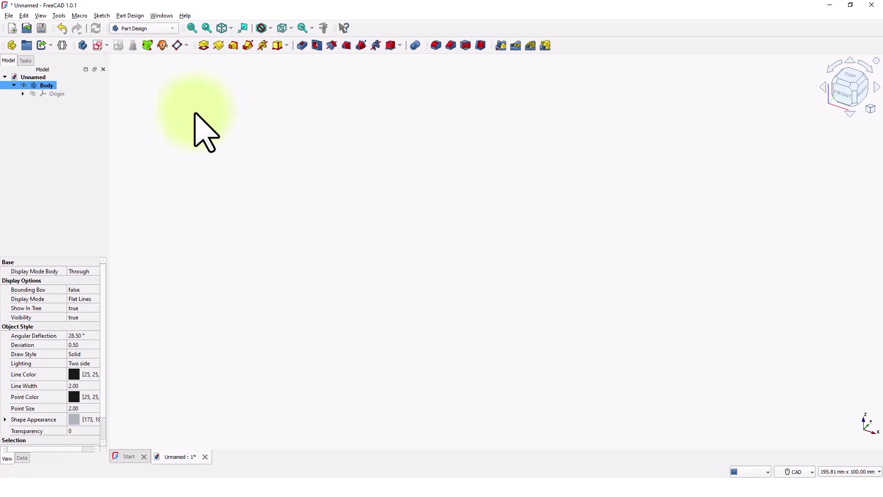
pyautogui.click(98, 46)
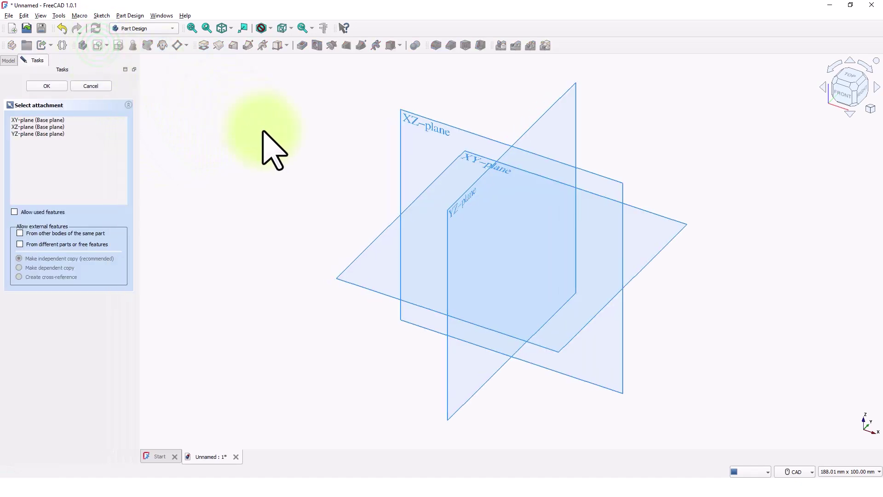
pyautogui.click(402, 188)
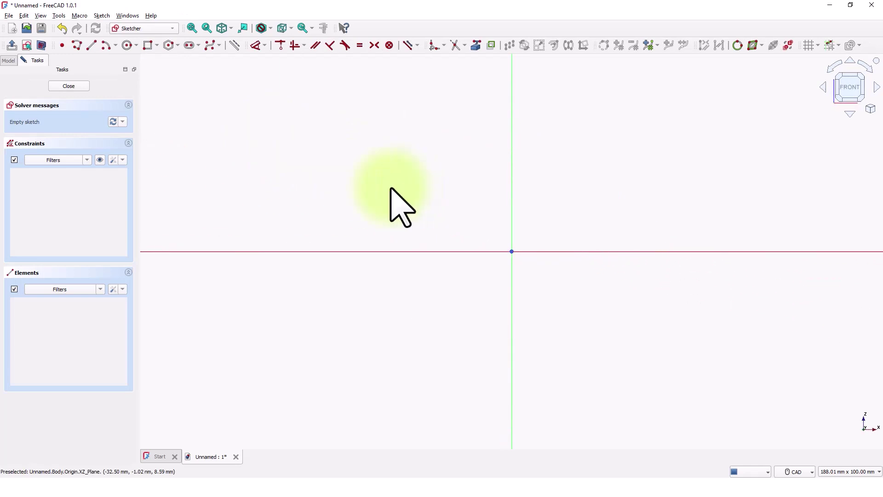
# Draw two concentric circles centred on the origin with diameters of 20 mm and 40 mm.
pyautogui.click(128, 45)
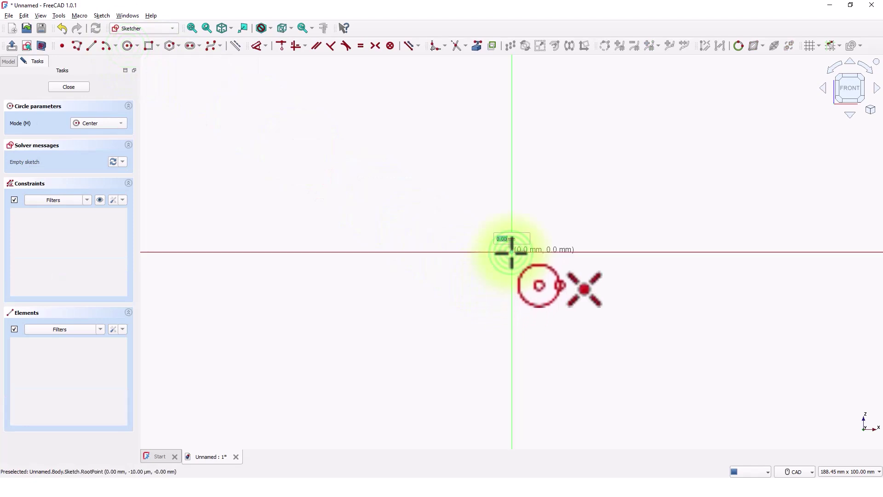
pyautogui.click(511, 252)
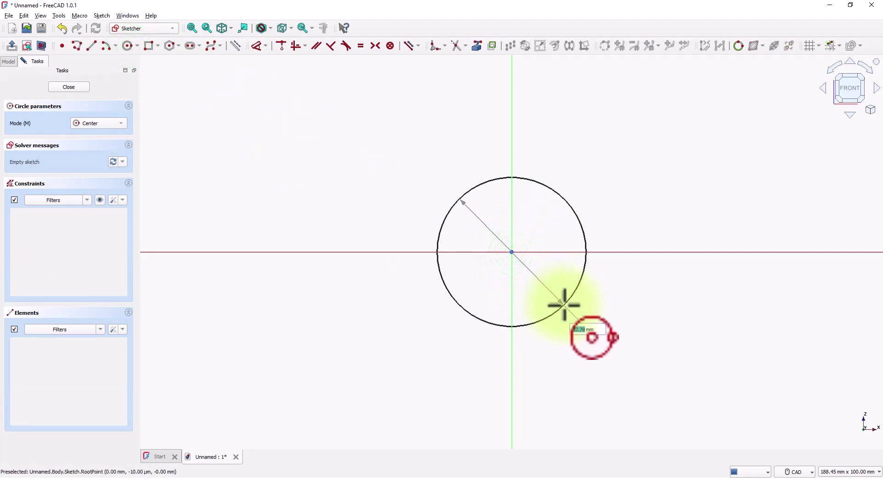
pyautogui.press('Return')
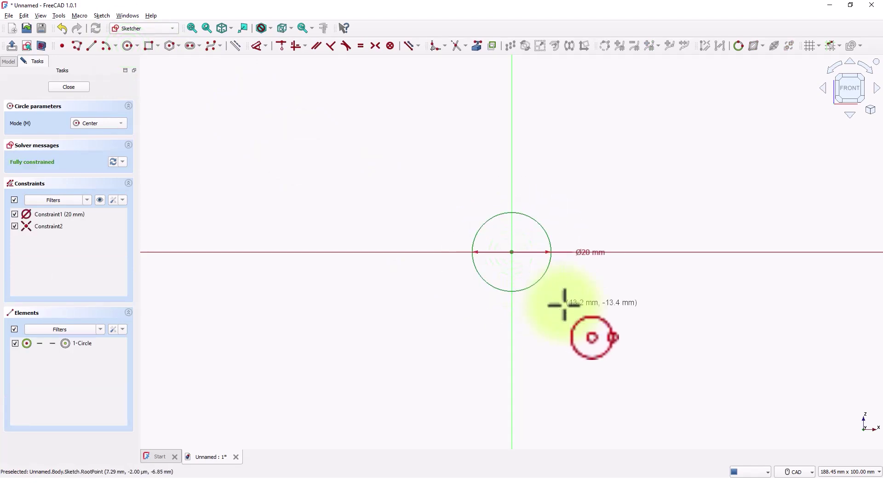
pyautogui.click(511, 251)
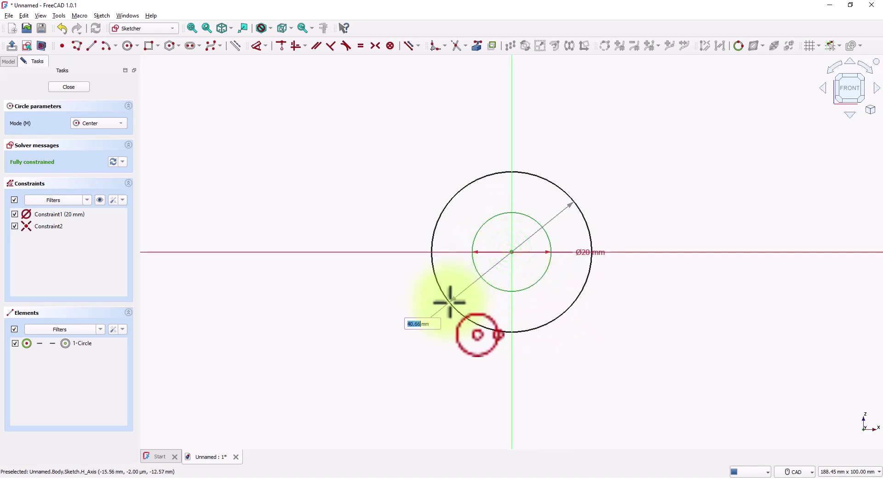
pyautogui.press('Return')
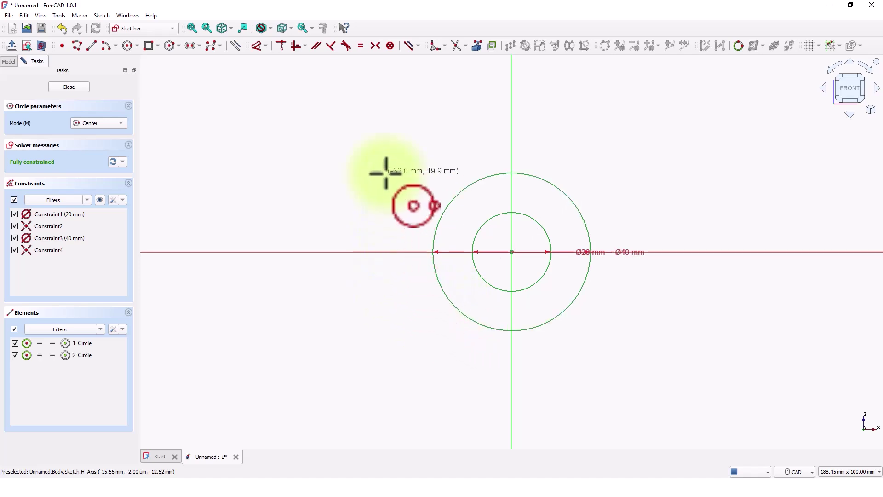
pyautogui.press('Escape')
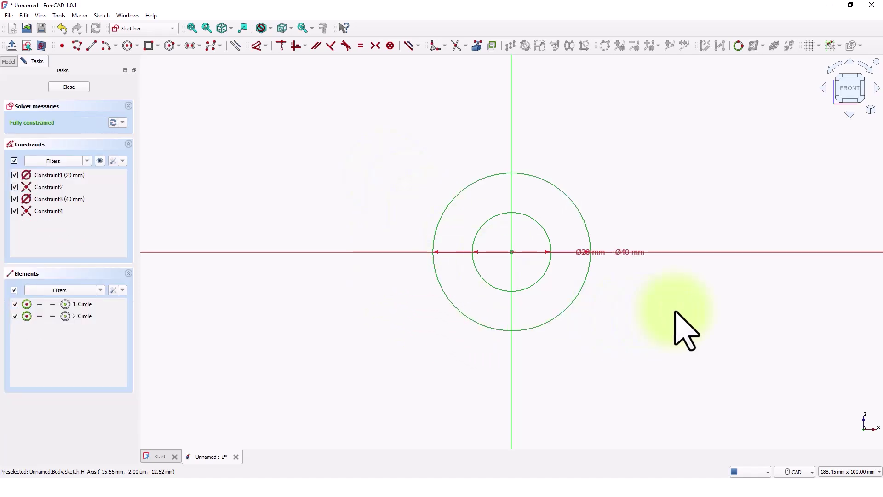
# Reposition the two diameter dimensions away from the horizontal axis, with the 40 mm label below it and the 20 mm label above.
pyautogui.click(622, 253)
pyautogui.moveTo(622, 252); pyautogui.dragTo(619, 296)
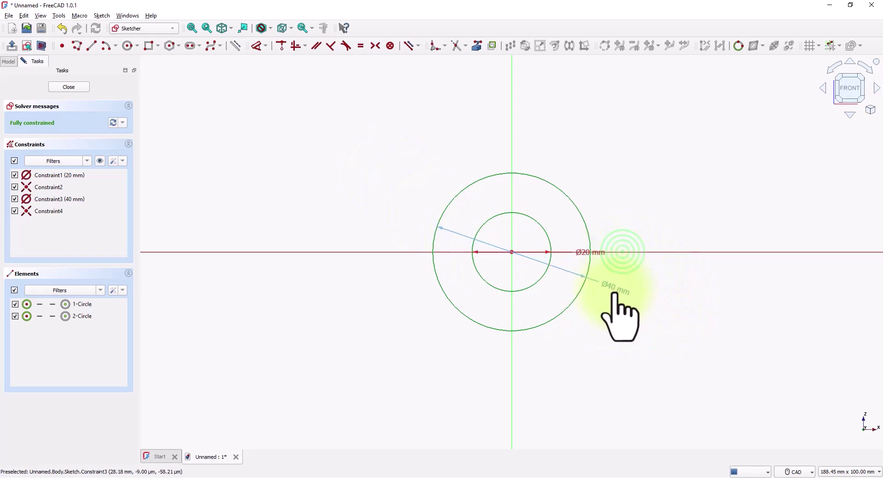
pyautogui.moveTo(601, 253); pyautogui.dragTo(627, 199)
# Draw a centered rectangle about 12 mm high, centred on the horizontal axis, with its near lower corner on the outer circle.
pyautogui.moveTo(604, 353); pyautogui.dragTo(536, 358, button='middle')
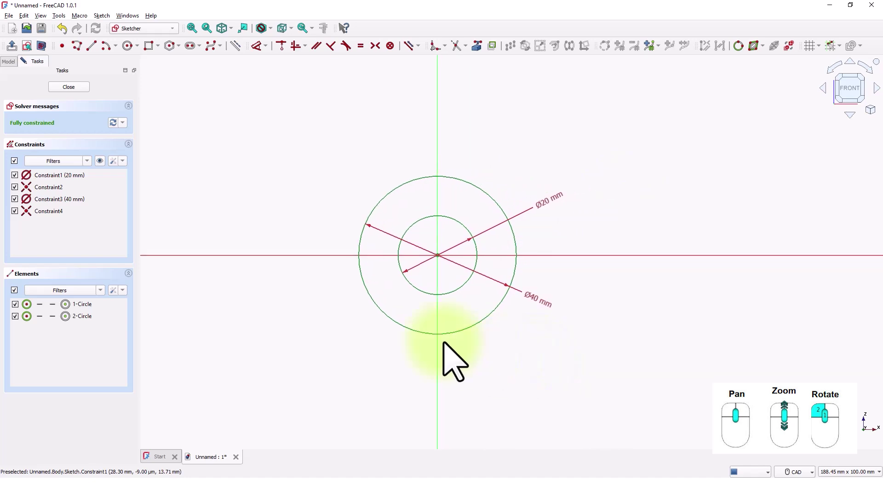
pyautogui.click(158, 45)
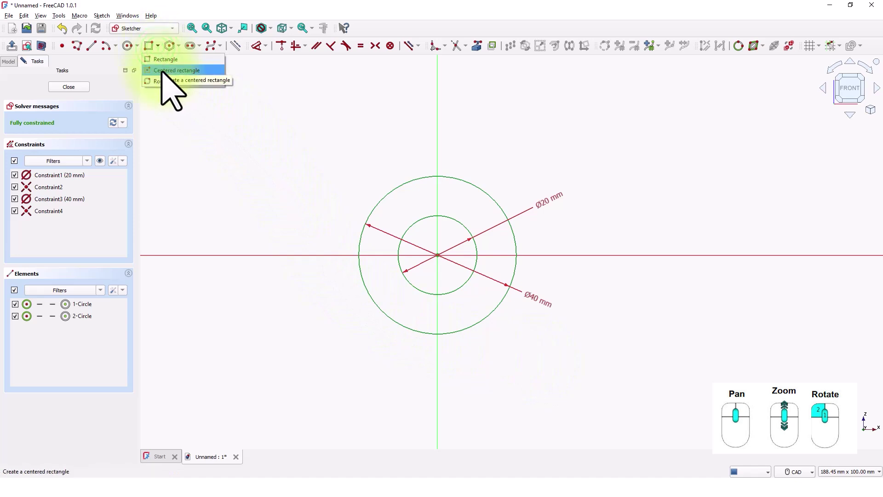
pyautogui.click(171, 70)
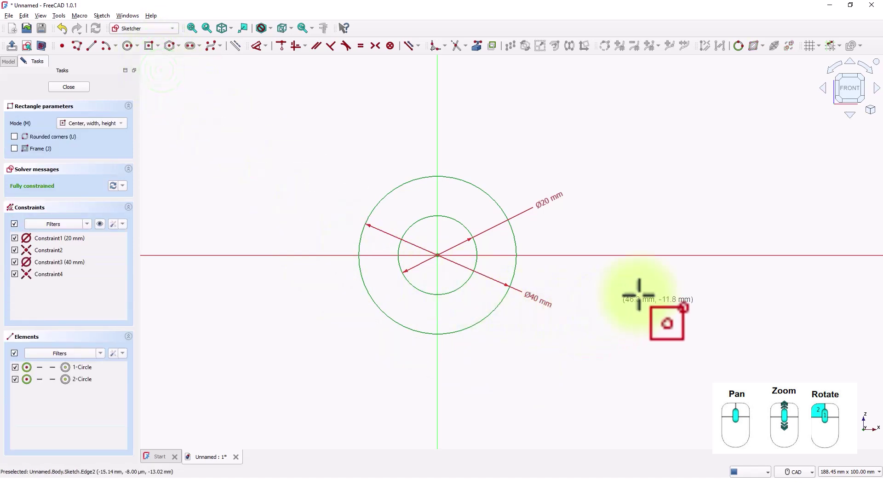
pyautogui.click(661, 255)
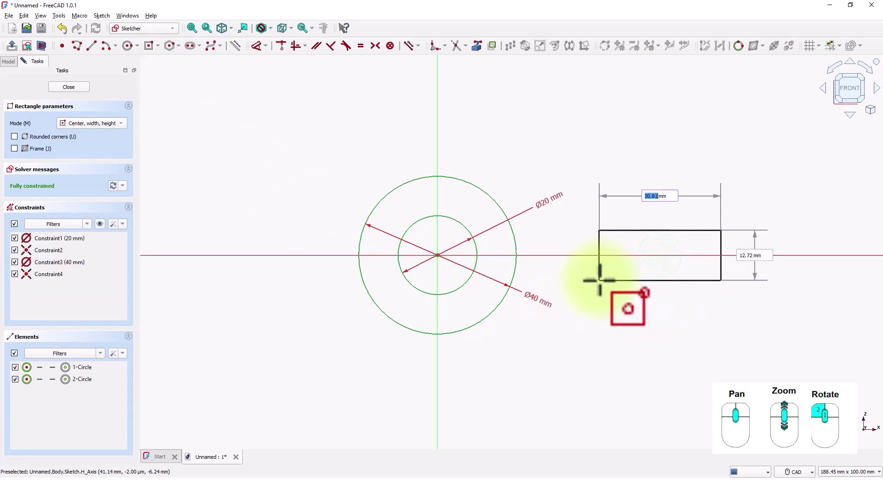
pyautogui.click(512, 278)
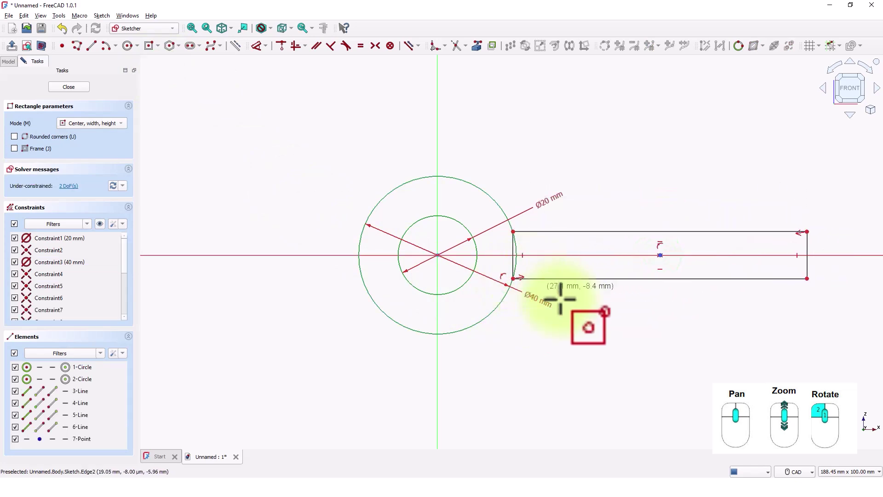
pyautogui.rightClick(583, 305)
# Dimension the rectangle's far vertical edge to a height of 15 mm.
pyautogui.moveTo(620, 324); pyautogui.dragTo(539, 323, button='middle')
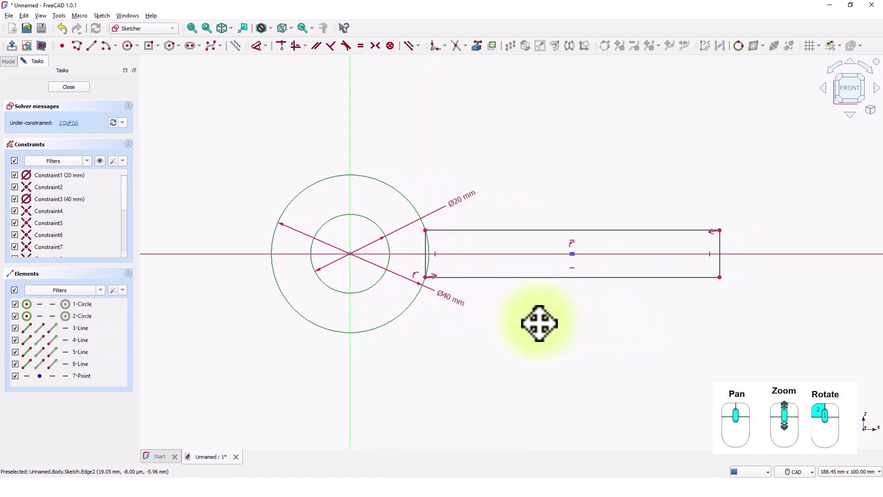
pyautogui.click(256, 47)
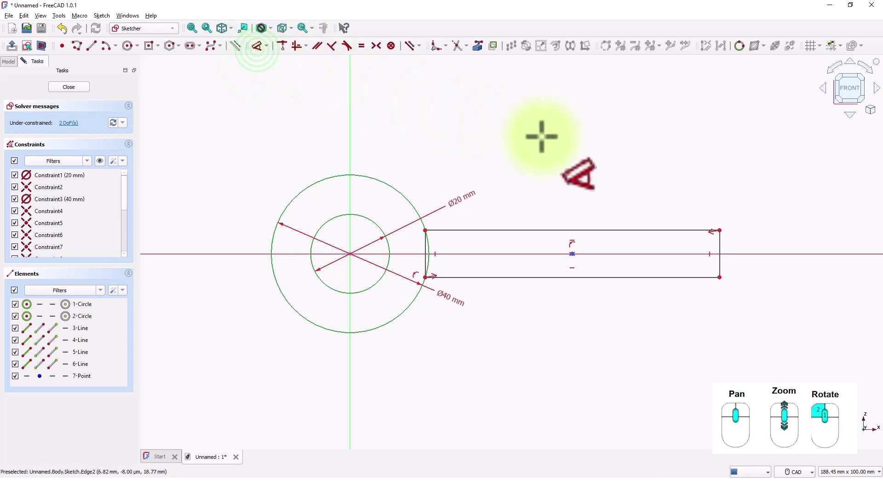
pyautogui.click(720, 246)
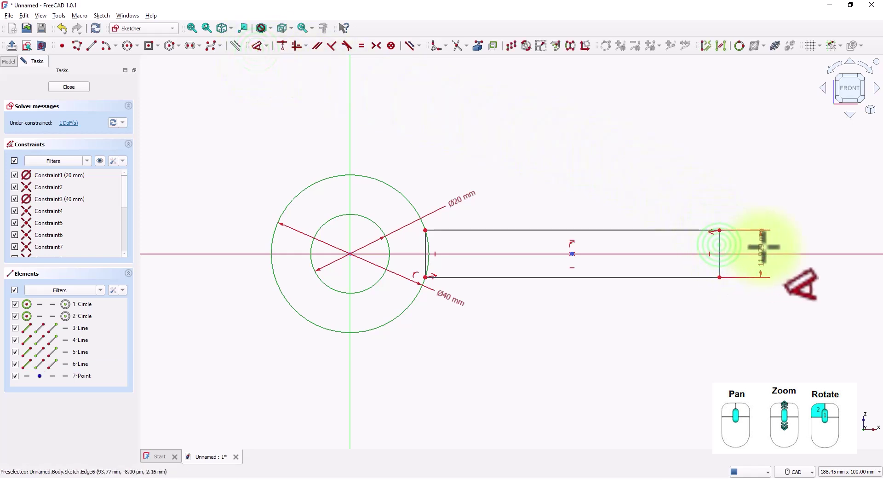
pyautogui.click(765, 247)
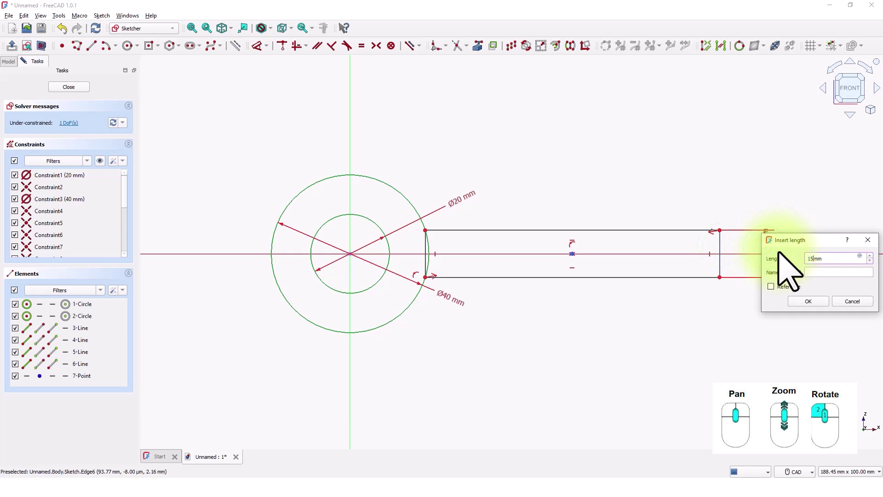
pyautogui.press('Return')
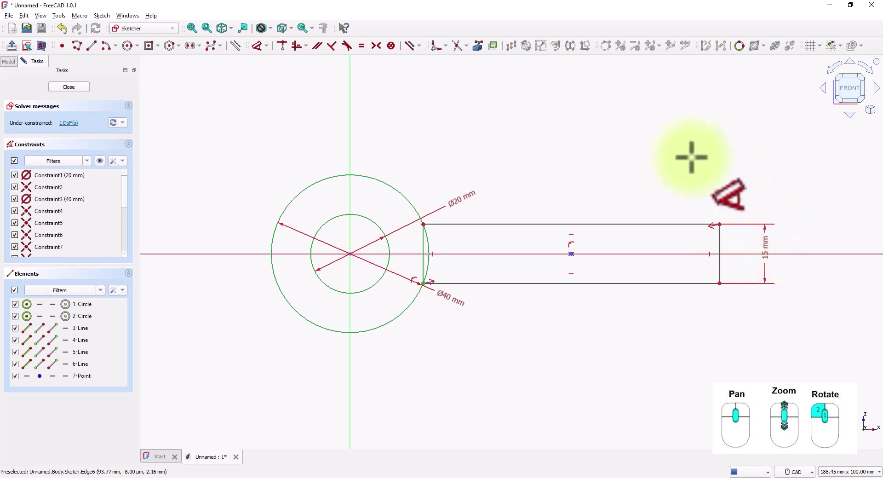
# Dimension the distance from the origin to the rectangle's far vertical edge as 75 mm.
pyautogui.click(718, 237)
pyautogui.click(351, 253)
pyautogui.click(468, 119)
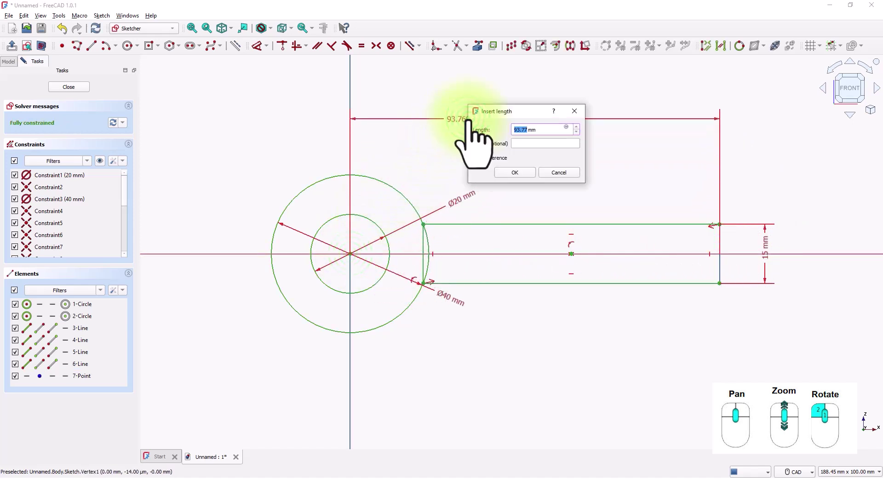
pyautogui.write('75')
pyautogui.press('Return')
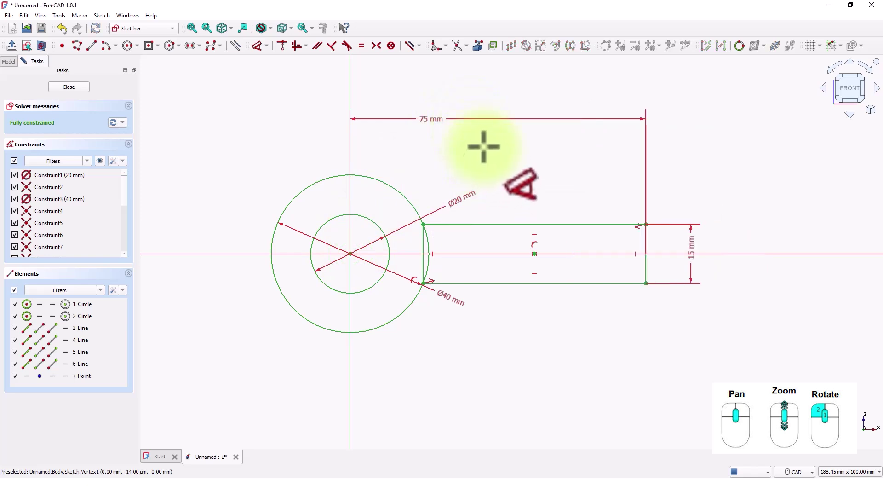
pyautogui.press('Escape')
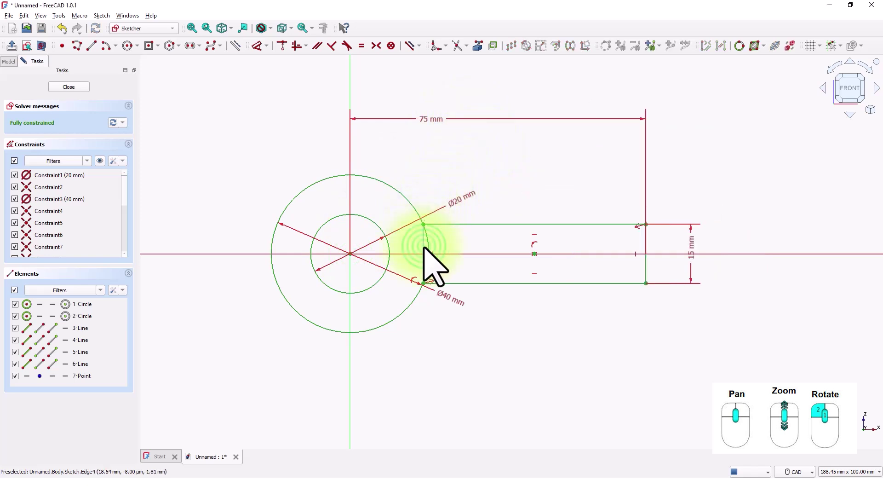
# Convert the rectangle's vertical edge inside the 40 mm circle to construction geometry.
pyautogui.click(423, 251)
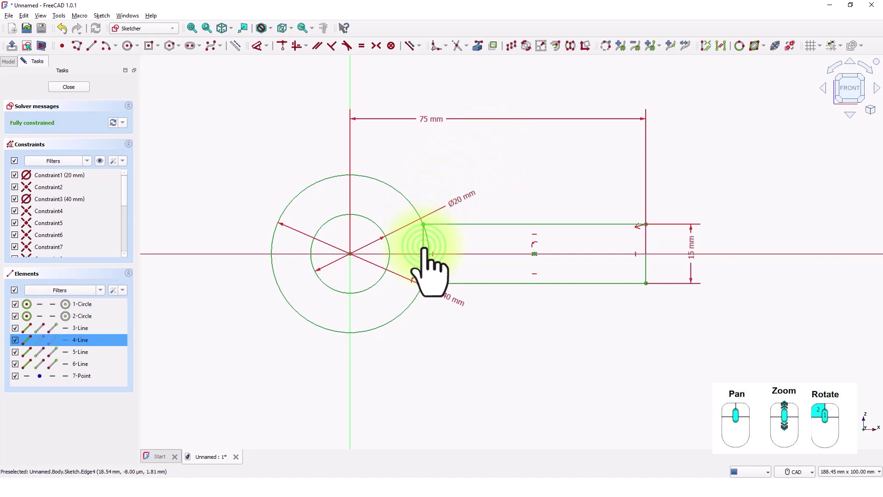
pyautogui.click(238, 50)
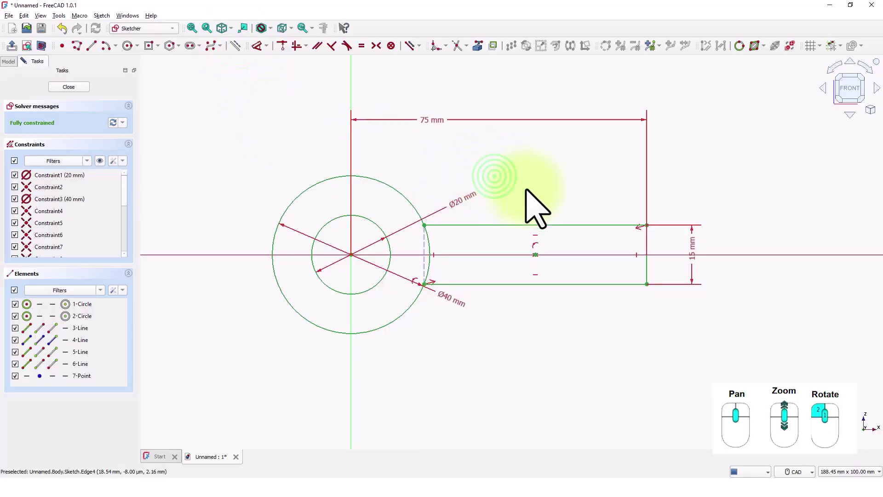
# Trim the segment of the 40 mm circle that lies inside the rectangle.
pyautogui.moveTo(528, 191); pyautogui.dragTo(536, 194, button='middle')
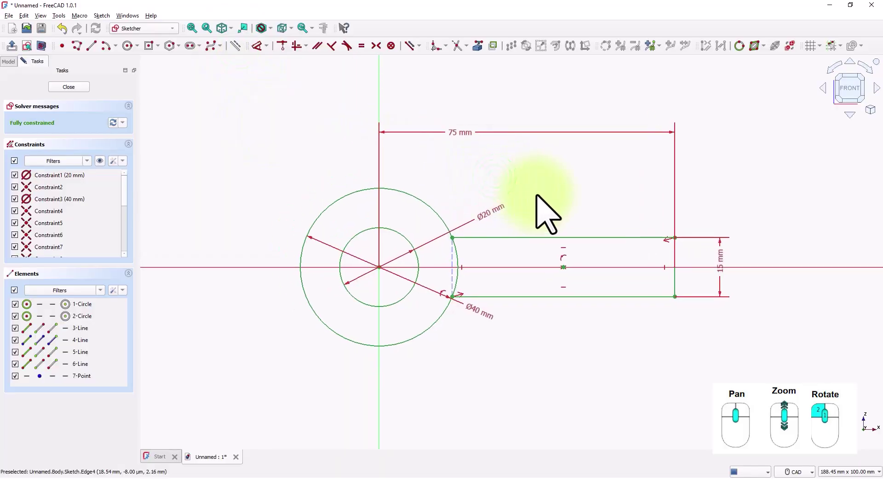
pyautogui.scroll(2, 546, 214)
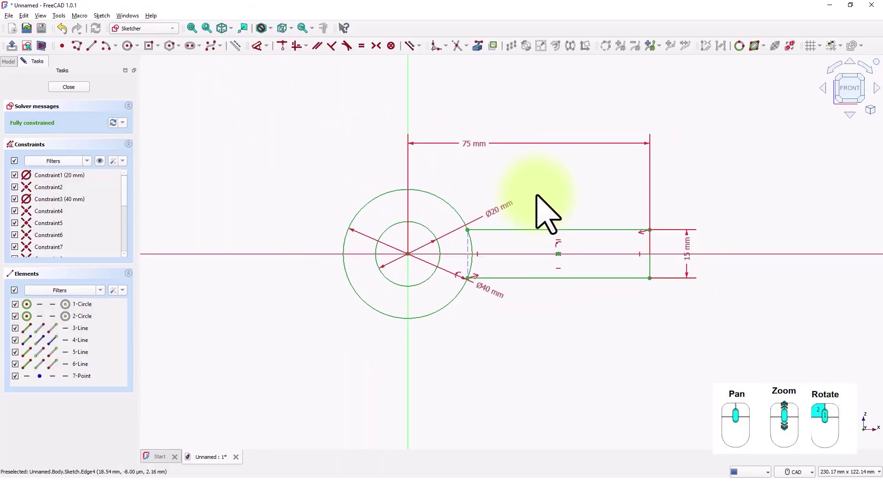
pyautogui.moveTo(537, 195); pyautogui.dragTo(557, 184, button='middle')
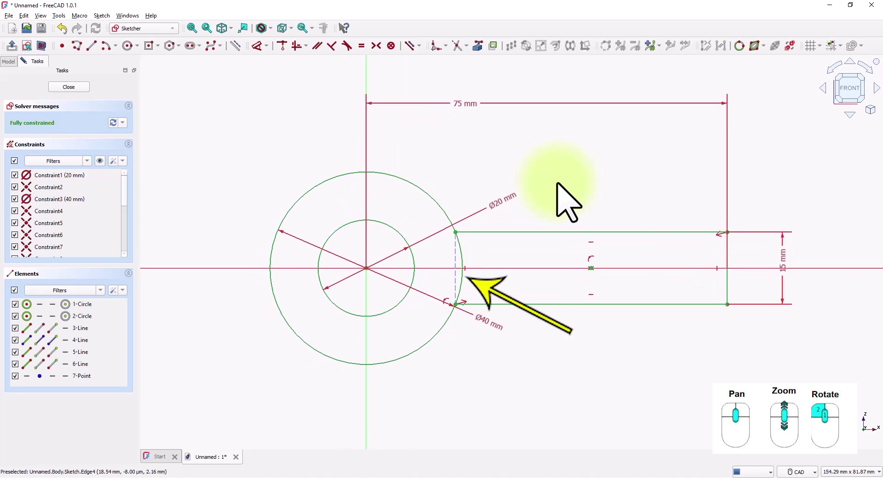
pyautogui.moveTo(558, 184); pyautogui.dragTo(502, 199, button='middle')
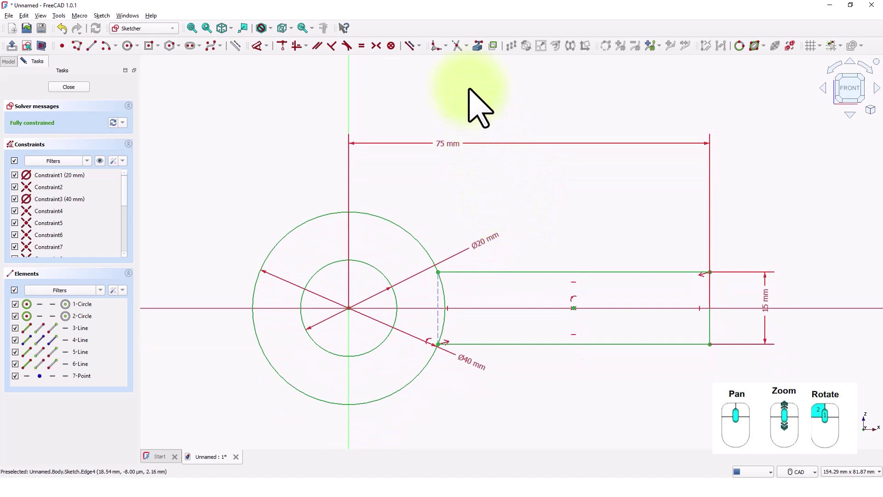
pyautogui.click(458, 46)
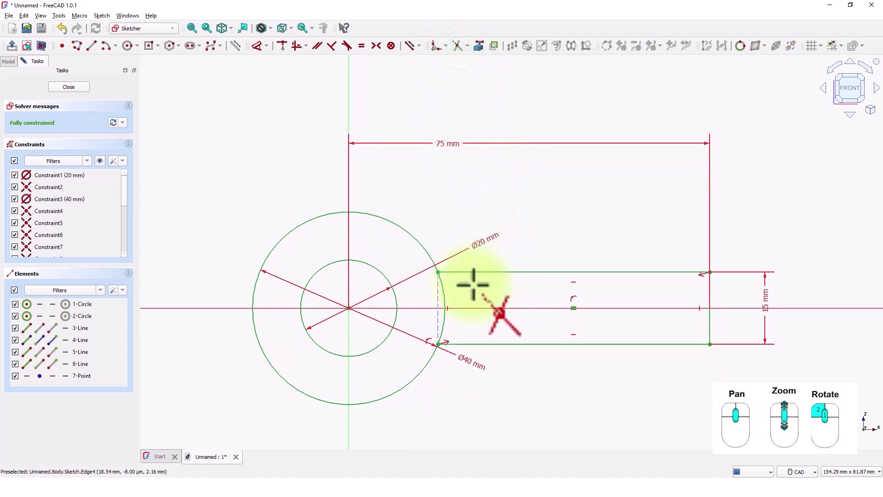
pyautogui.click(444, 298)
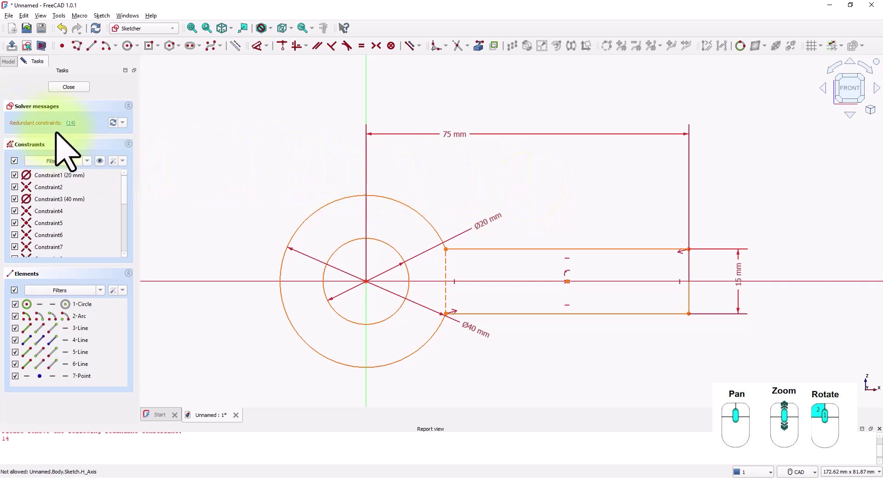
# Delete the redundant Constraint14 reported for the sketch.
pyautogui.click(70, 123)
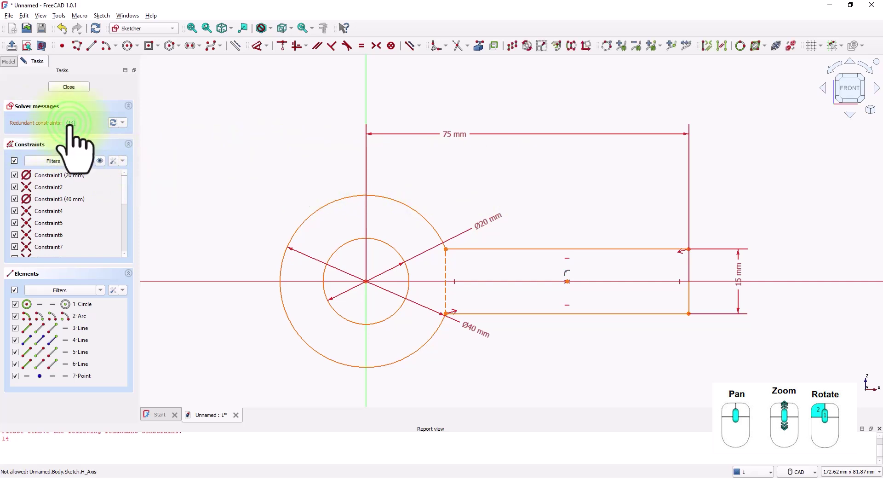
pyautogui.scroll(-4, 114, 233)
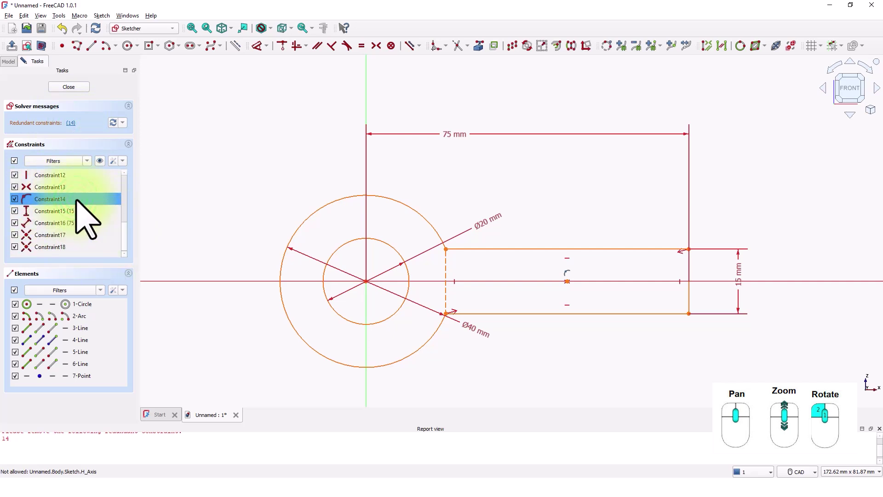
pyautogui.press('Delete')
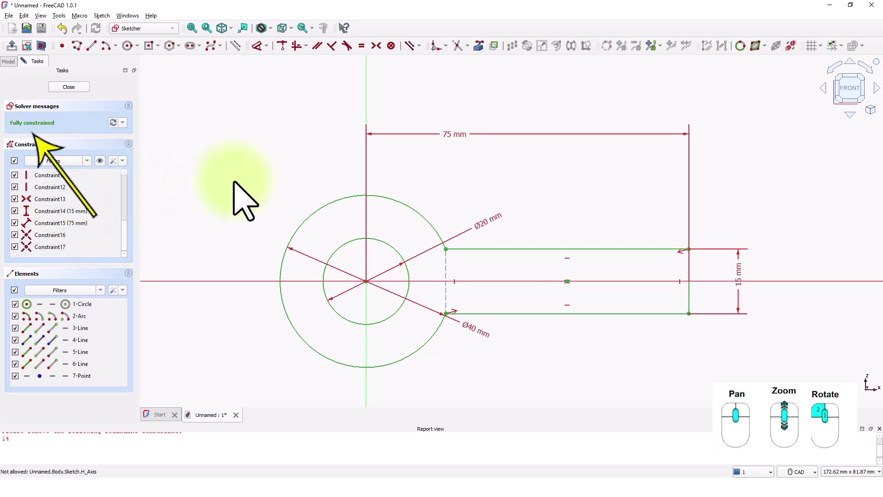
# Close the fully constrained base sketch and pad it to a length of 50 mm.
pyautogui.moveTo(281, 187); pyautogui.dragTo(244, 172, button='middle')
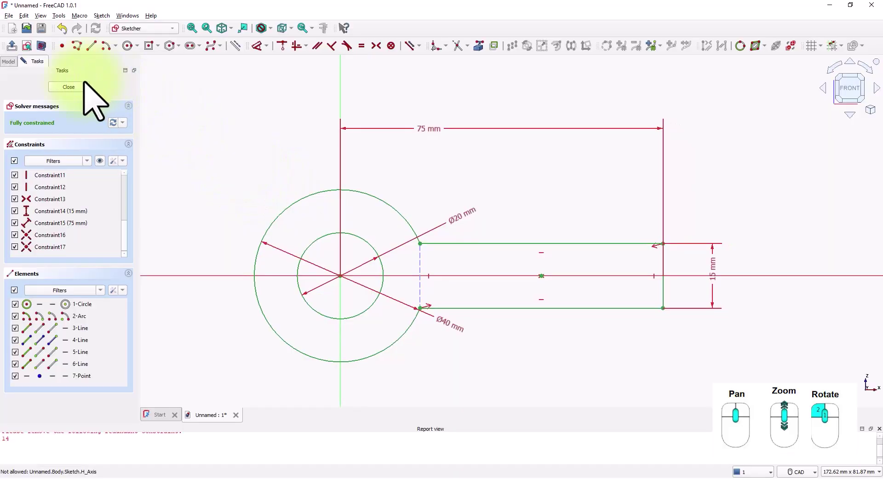
pyautogui.click(77, 87)
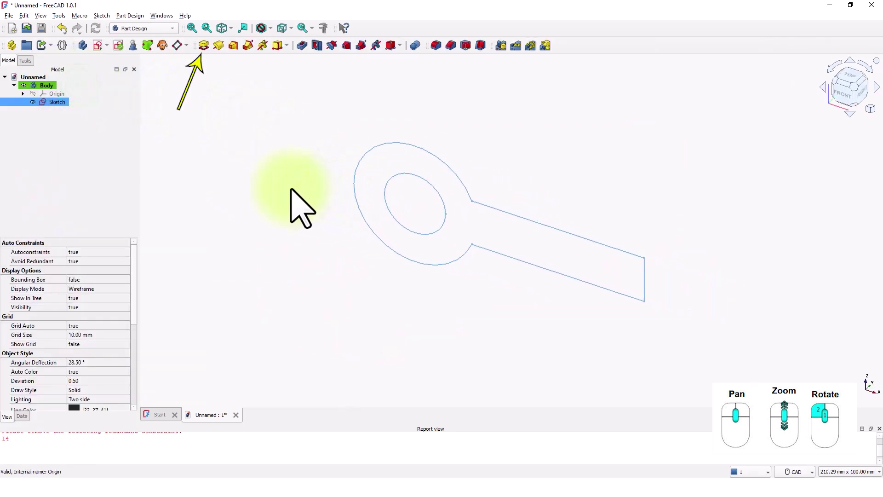
pyautogui.click(202, 46)
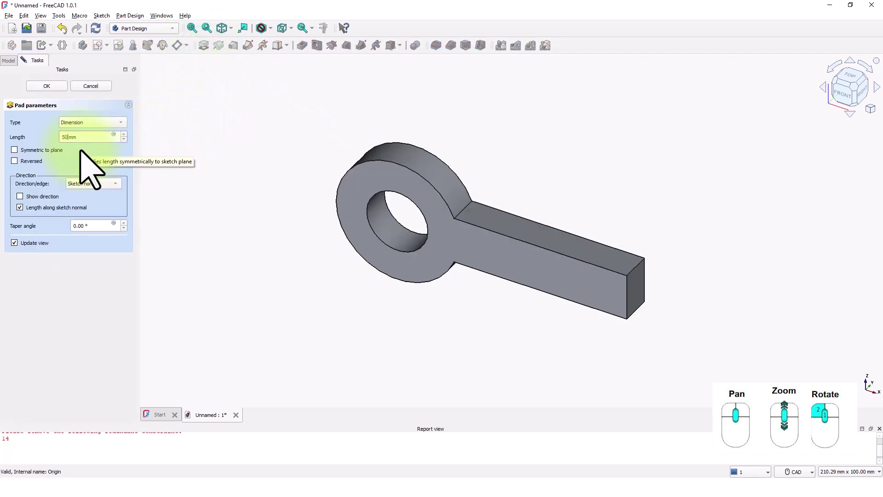
pyautogui.click(56, 86)
pyautogui.moveTo(272, 213); pyautogui.dragTo(252, 166, button='middle')
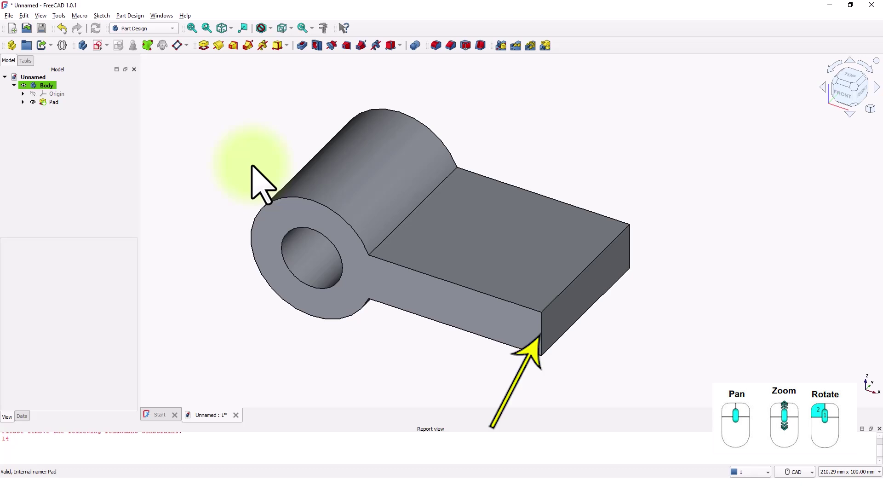
# Start a chamfer on the near vertical edge at the arm's free end, using the Two distances type.
pyautogui.moveTo(252, 165); pyautogui.dragTo(243, 162, button='middle')
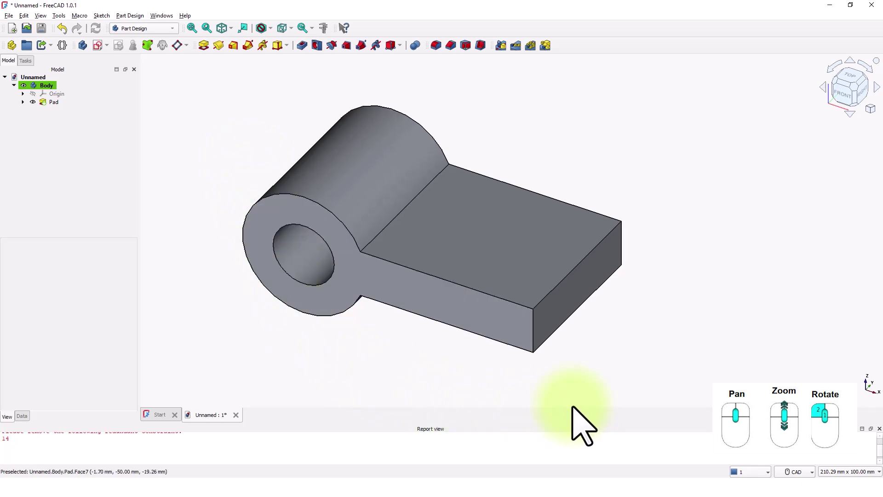
pyautogui.moveTo(547, 394); pyautogui.dragTo(534, 395, button='middle')
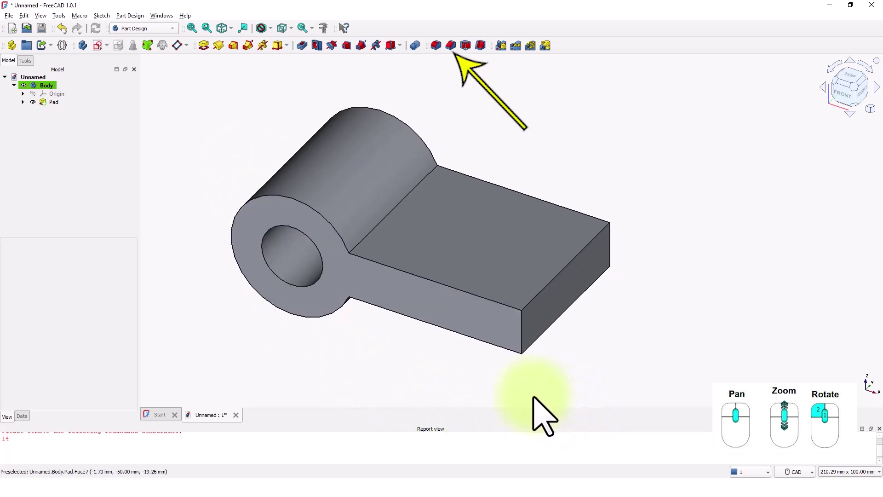
pyautogui.click(449, 46)
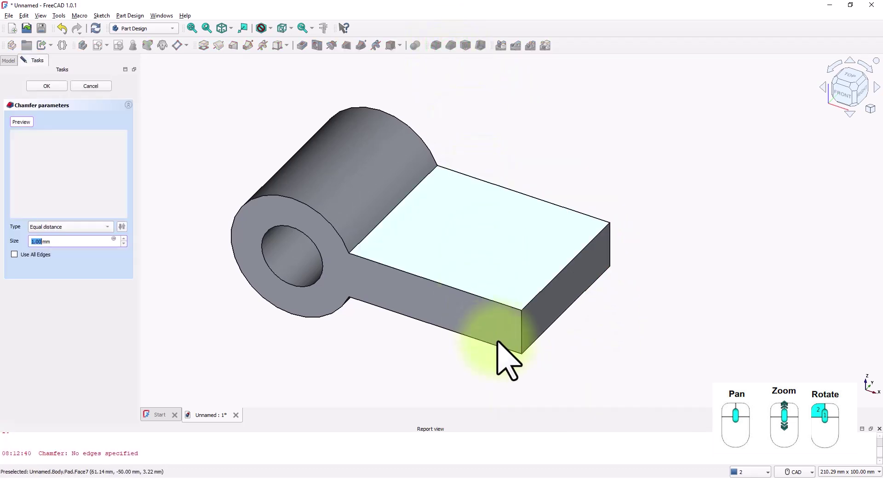
pyautogui.click(522, 339)
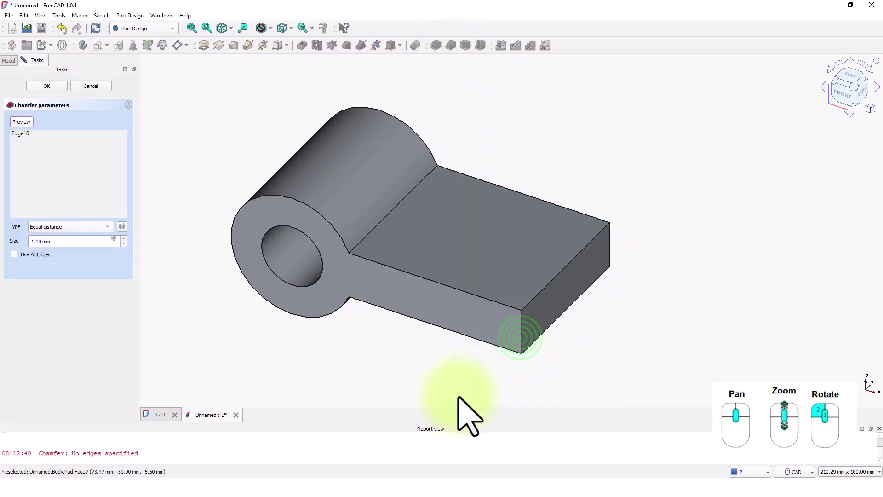
pyautogui.click(105, 228)
pyautogui.click(84, 236)
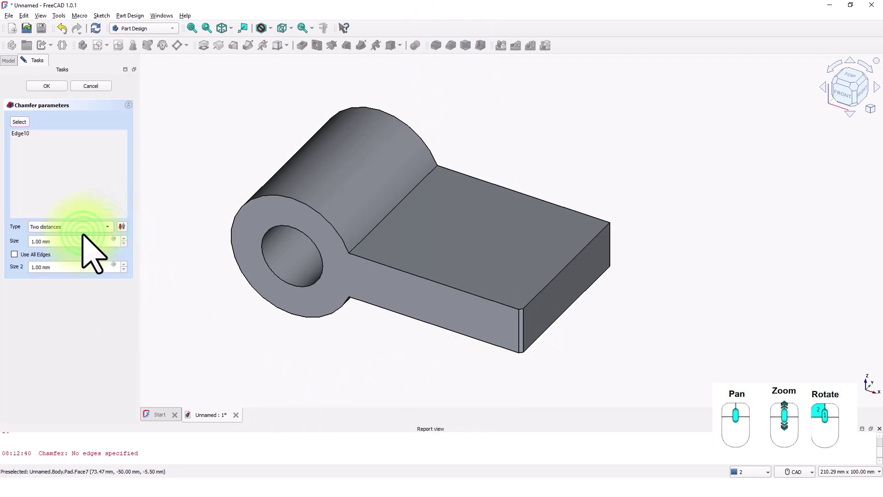
# Set the chamfer's Size to 25 mm and Size 2 to 50 mm, then apply it.
pyautogui.moveTo(71, 242); pyautogui.dragTo(33, 241)
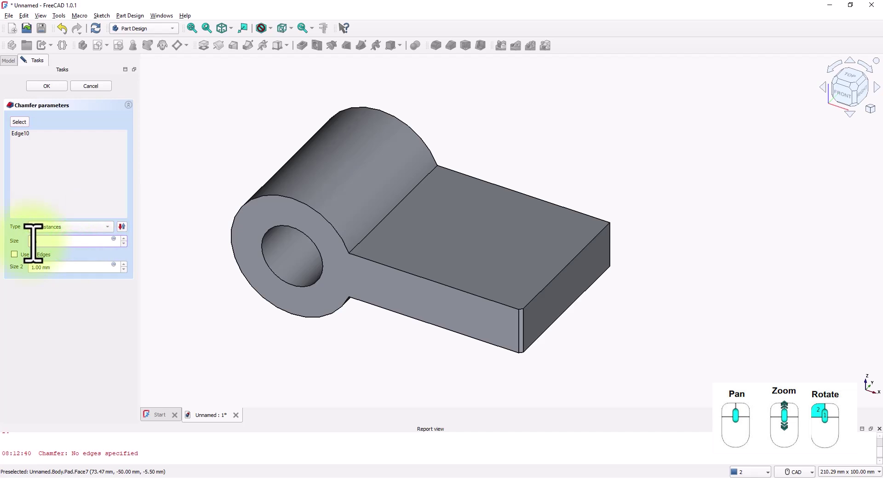
pyautogui.write('25')
pyautogui.click(65, 267)
pyautogui.moveTo(61, 271); pyautogui.dragTo(35, 272)
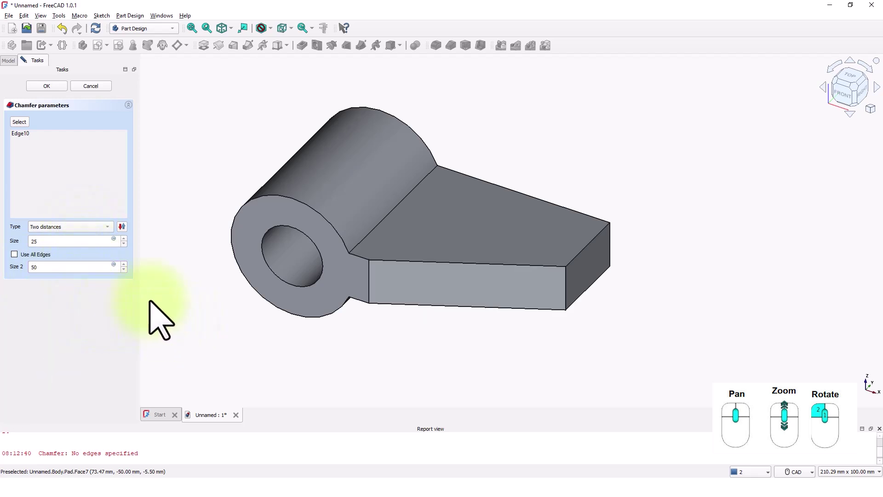
pyautogui.click(122, 227)
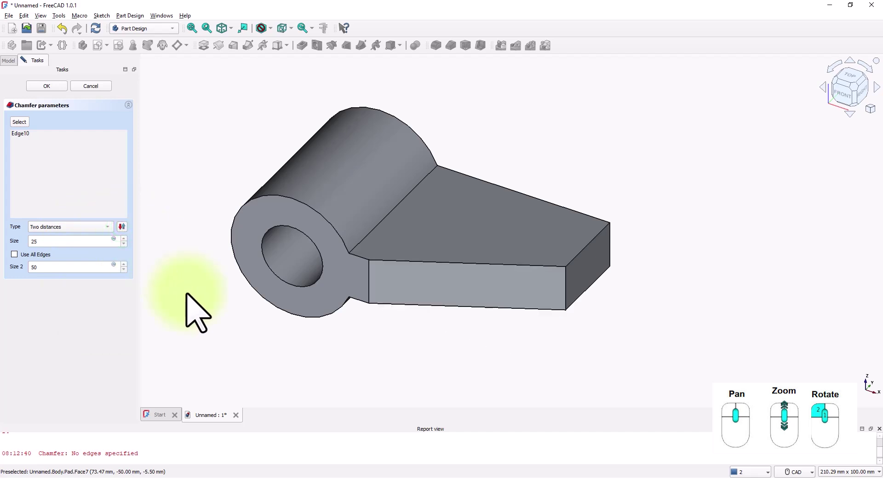
pyautogui.click(60, 86)
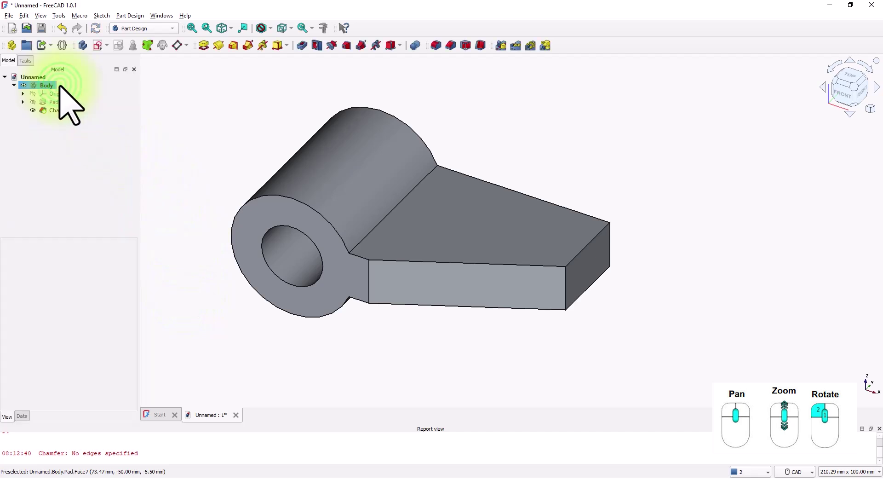
# Create a new sketch in the body on the XZ plane.
pyautogui.moveTo(256, 116); pyautogui.dragTo(260, 137, button='middle')
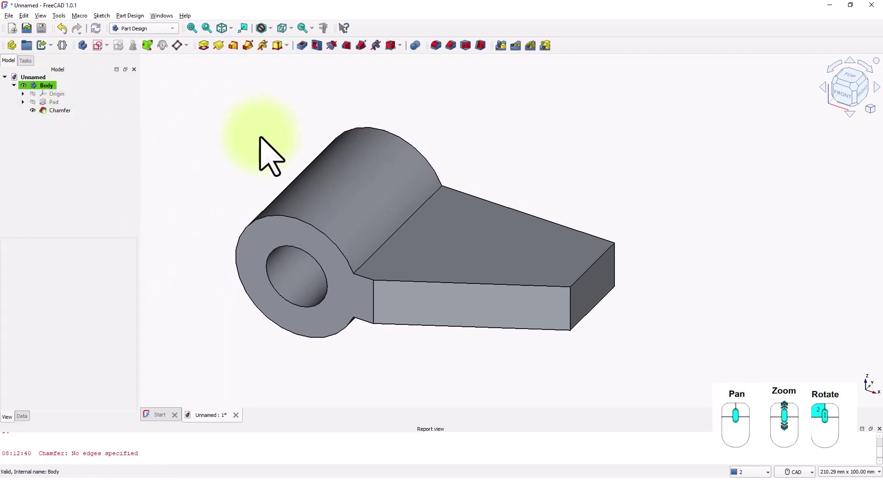
pyautogui.click(98, 46)
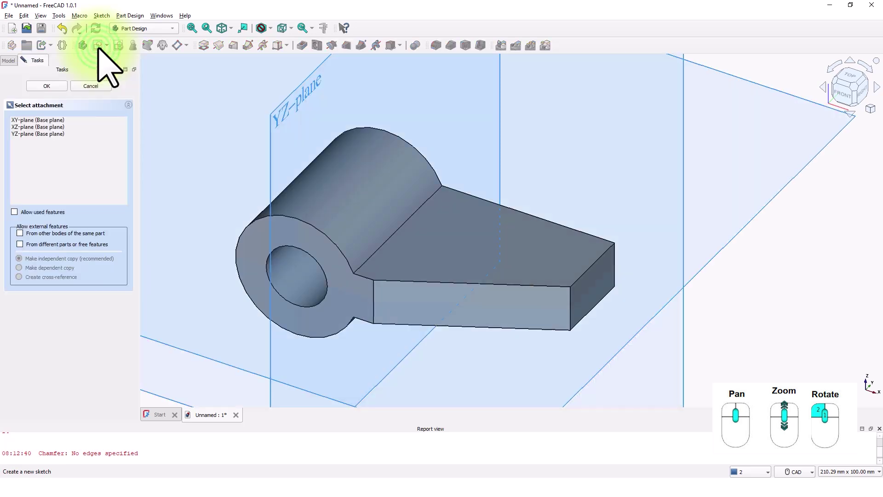
pyautogui.scroll(2, 479, 286)
pyautogui.scroll(-5, 483, 290)
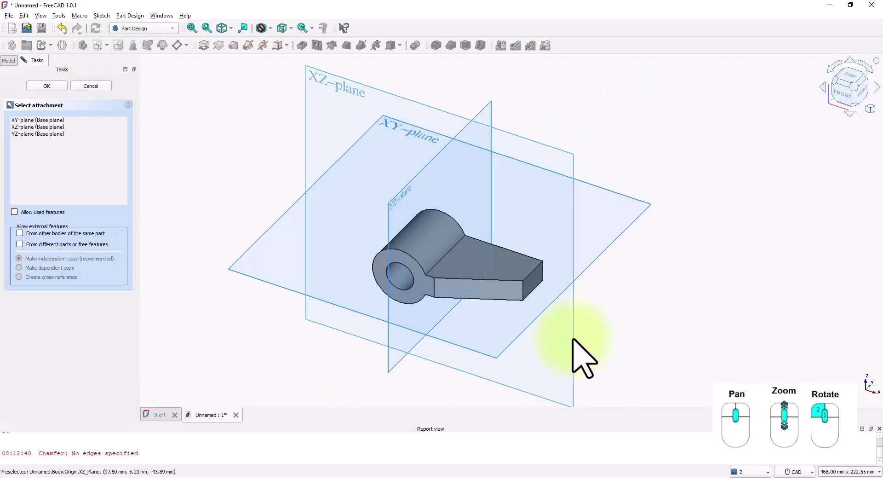
pyautogui.click(575, 340)
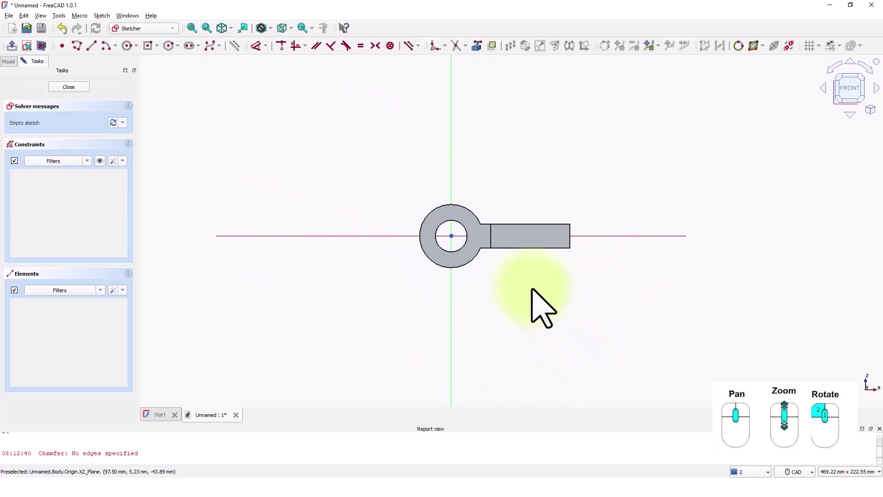
# Project the arm's two upper edge segments and the hub's outer arc into the sketch as external geometry.
pyautogui.scroll(5, 531, 290)
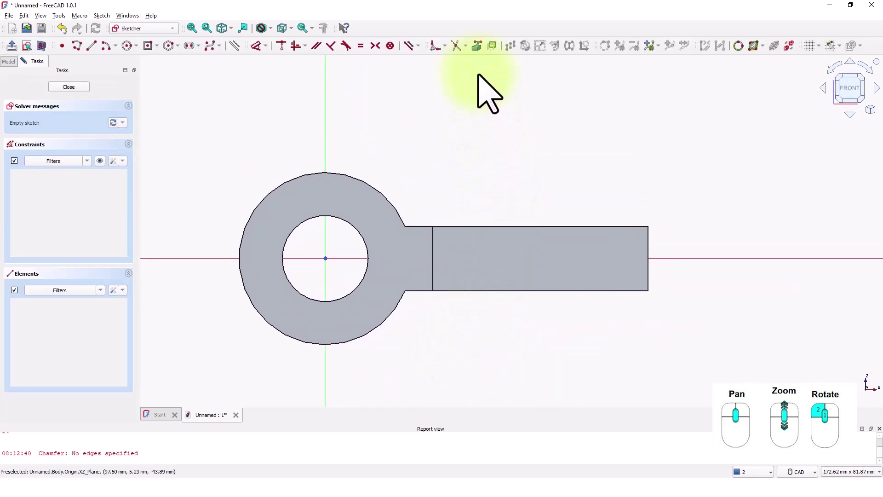
pyautogui.click(476, 46)
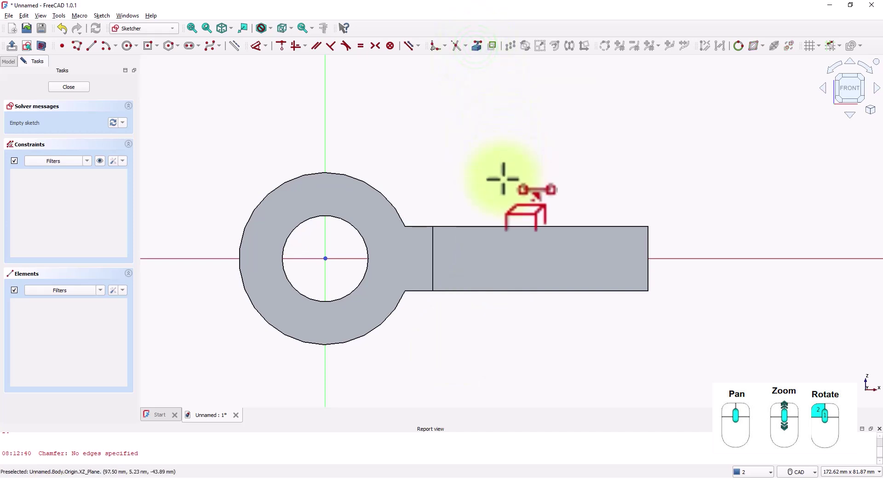
pyautogui.click(505, 226)
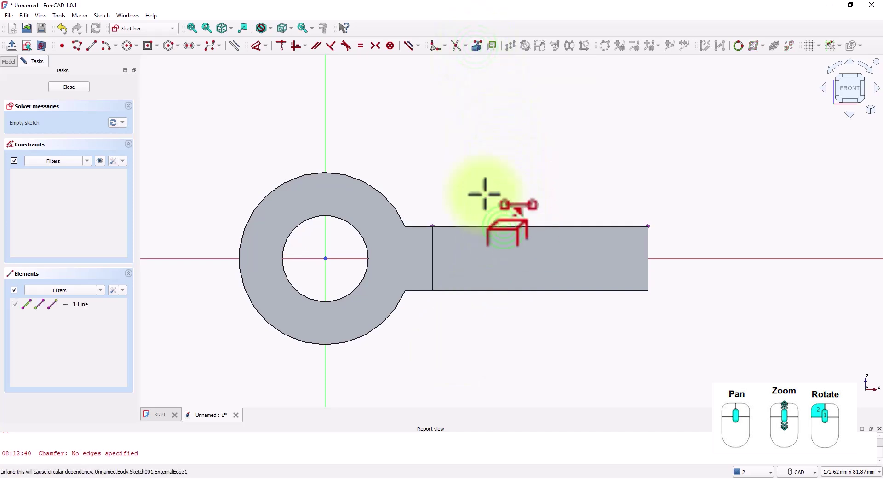
pyautogui.click(419, 225)
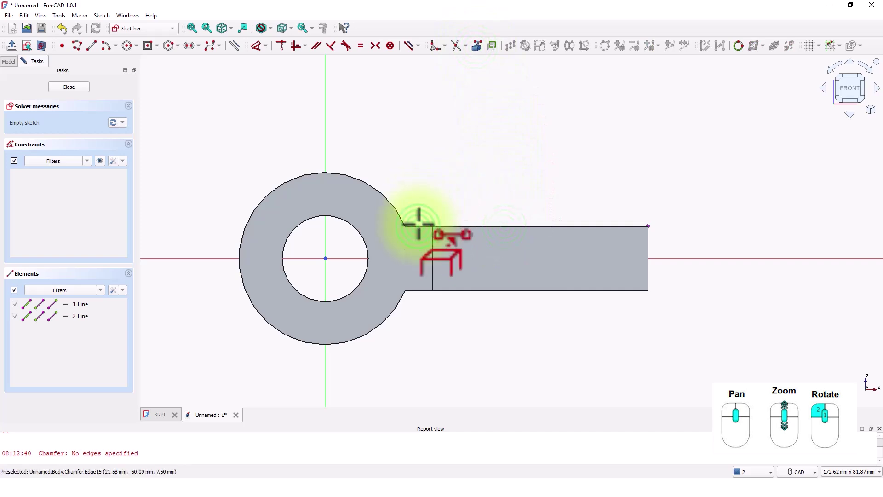
pyautogui.click(397, 211)
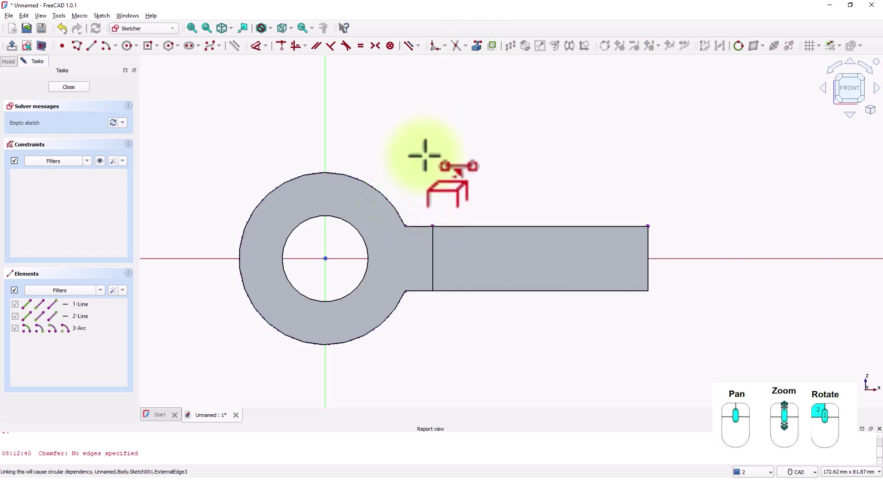
pyautogui.press('Escape')
# Draw two concentric circles with diameters of 20 mm and 40 mm above the arm's free end.
pyautogui.moveTo(449, 181); pyautogui.dragTo(399, 197, button='middle')
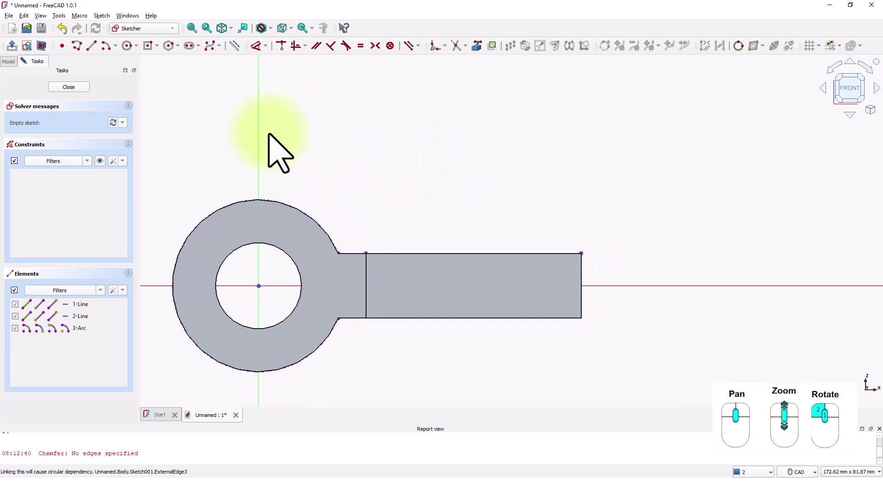
pyautogui.click(127, 47)
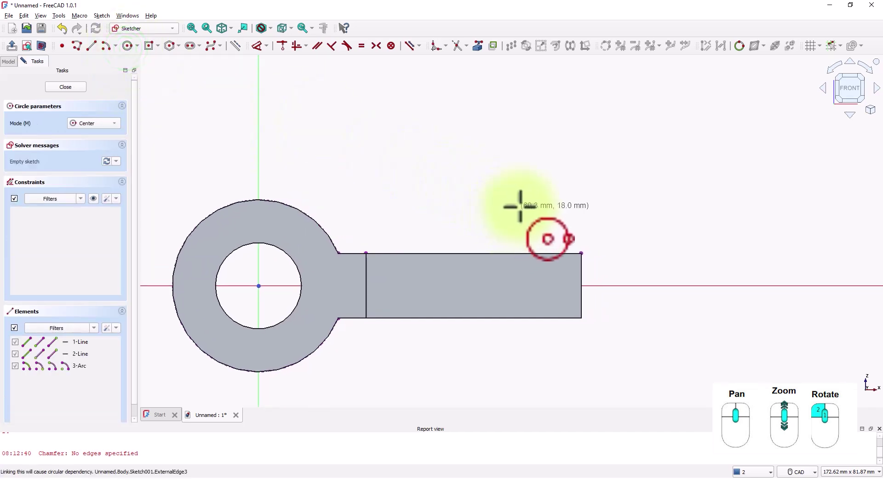
pyautogui.click(524, 180)
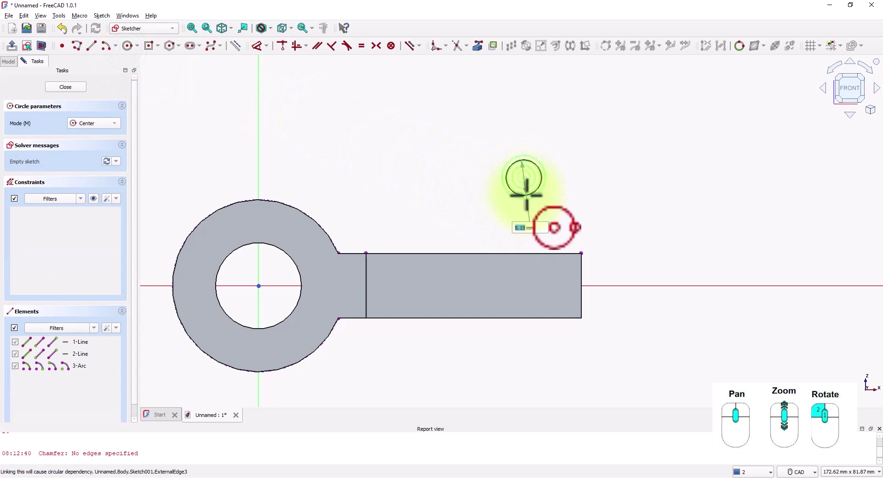
pyautogui.write('20')
pyautogui.press('Return')
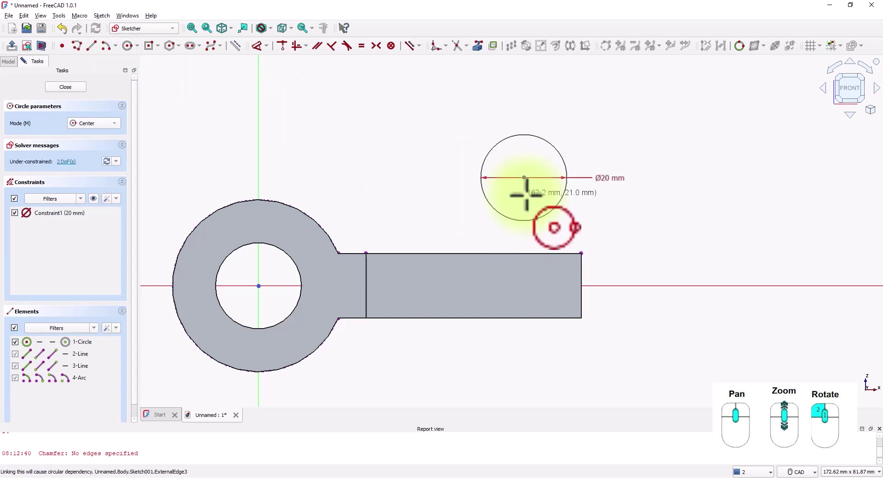
pyautogui.click(523, 178)
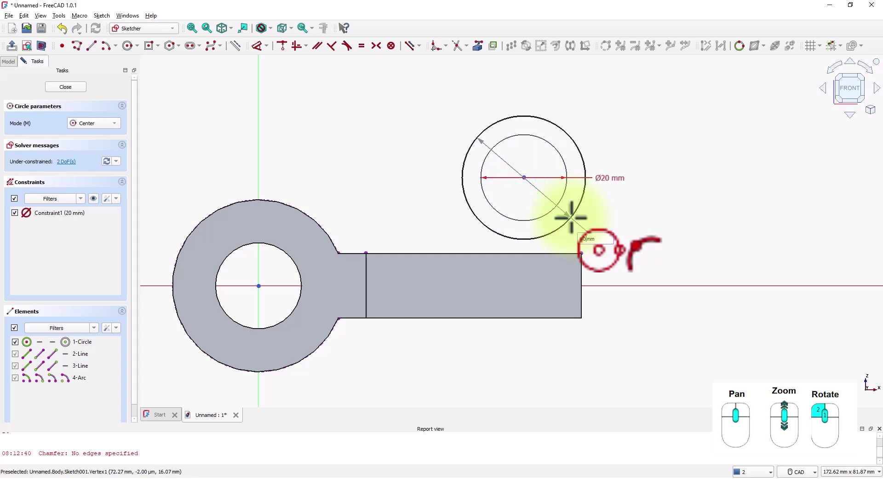
pyautogui.write('40')
pyautogui.press('Return')
# Separate the overlapping 20 mm and 40 mm diameter labels and move the concentric circles farther above the arm.
pyautogui.scroll(-1, 625, 237)
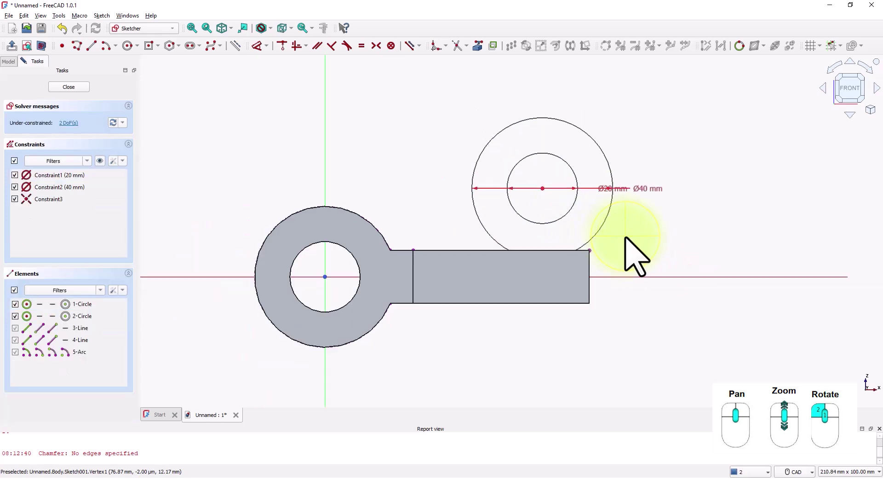
pyautogui.scroll(-2, 612, 248)
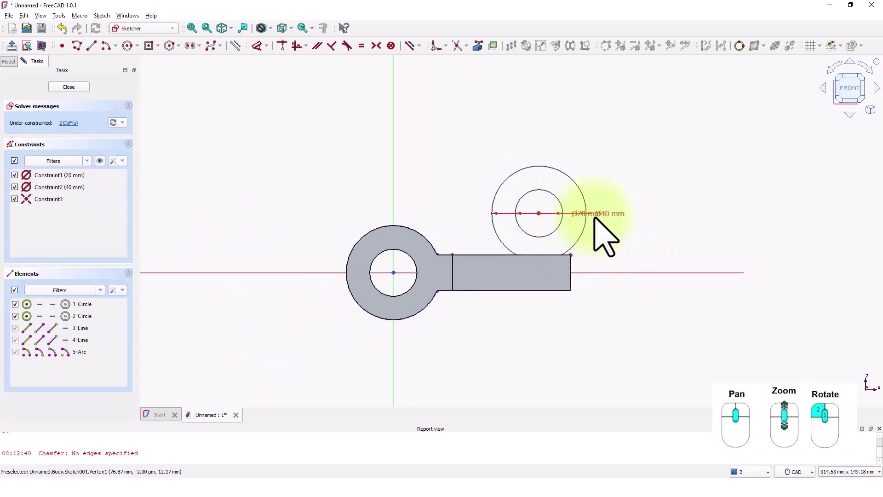
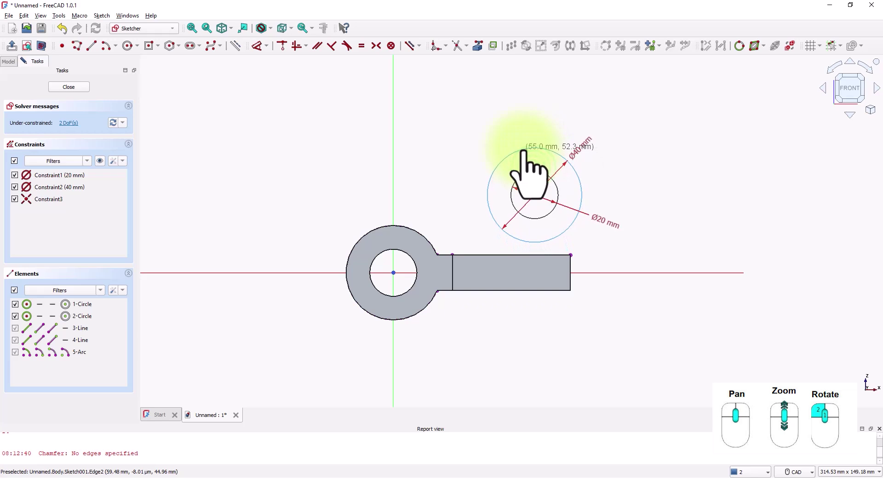
pyautogui.moveTo(522, 149); pyautogui.dragTo(523, 151)
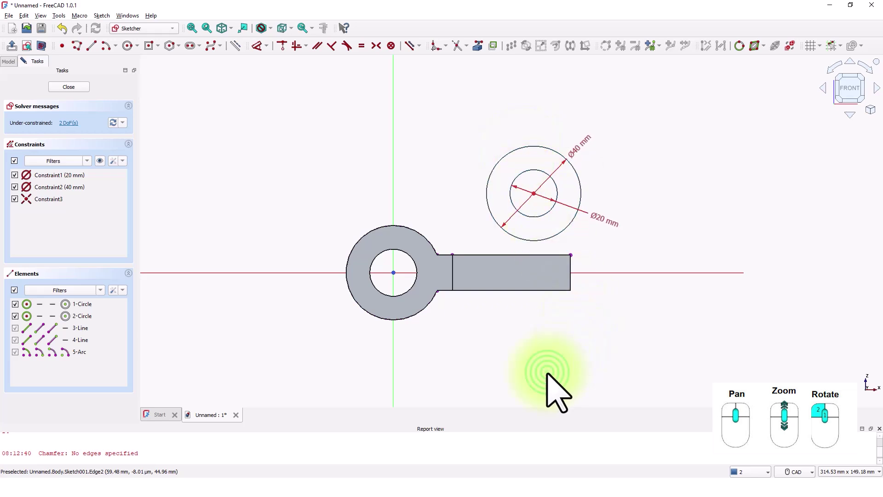
# Draw a line from the upper corner of the arm's free end up to the 40 mm circle's nearest side.
pyautogui.moveTo(544, 371)
pyautogui.mouseDown(button='middle')
pyautogui.moveTo(517, 371)
pyautogui.moveTo(512, 361)
pyautogui.mouseUp(button='middle')
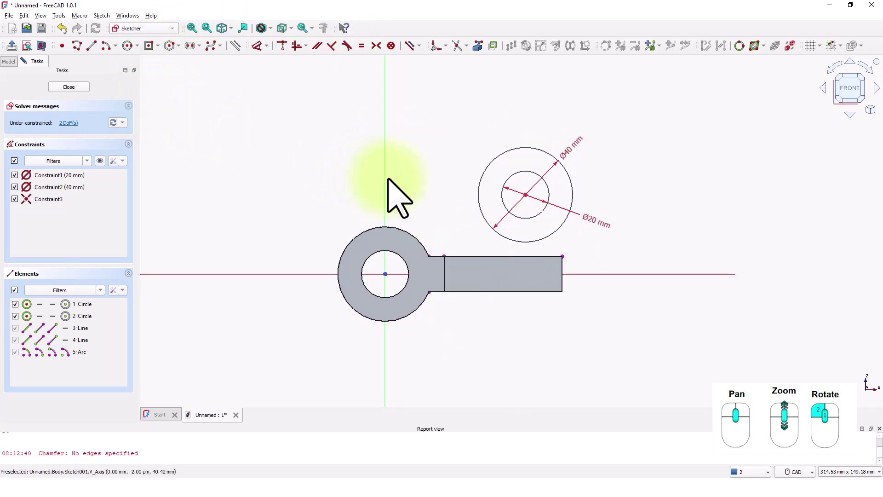
pyautogui.scroll(1, 473, 219)
pyautogui.moveTo(465, 226); pyautogui.dragTo(388, 230, button='middle')
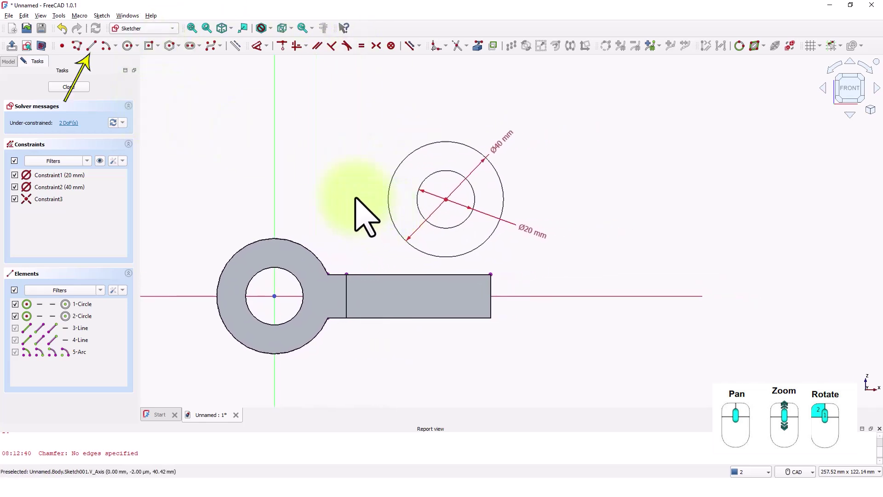
pyautogui.click(91, 45)
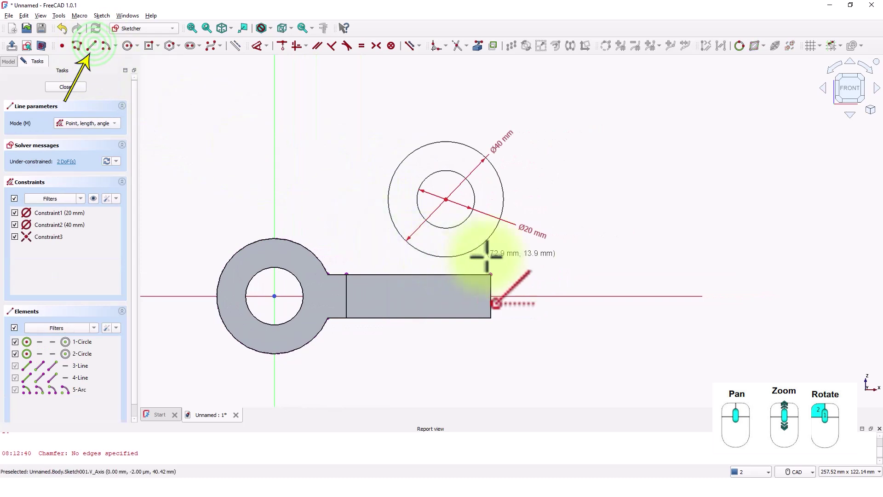
pyautogui.click(490, 274)
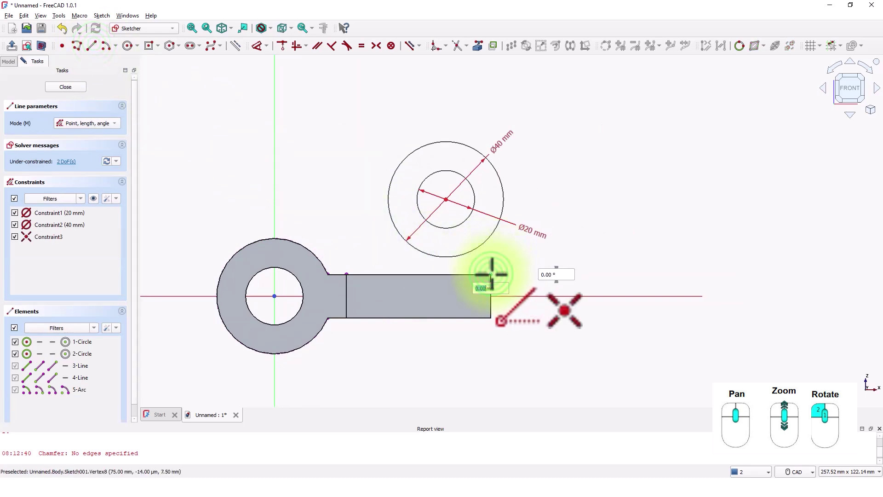
pyautogui.click(494, 229)
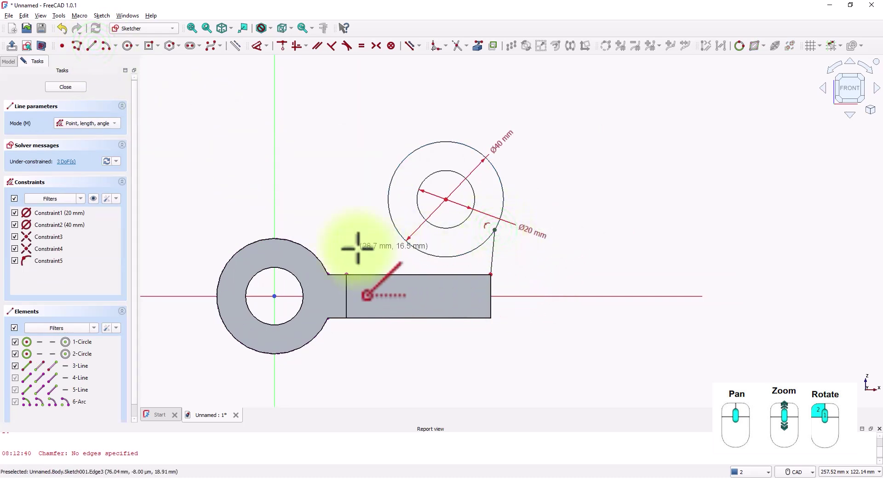
# Draw a two-segment polyline from the top of the hub's outer arc toward the arm side, then up to the 40 mm circle's hub-facing side.
pyautogui.click(104, 47)
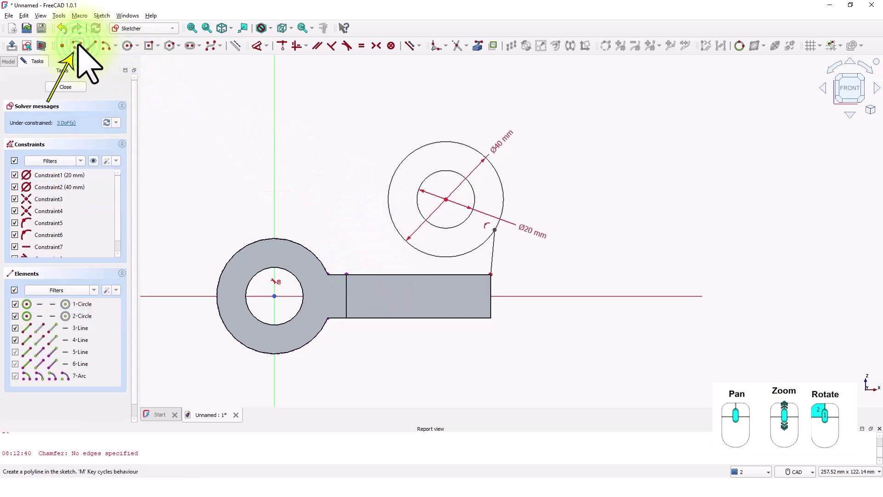
pyautogui.click(284, 239)
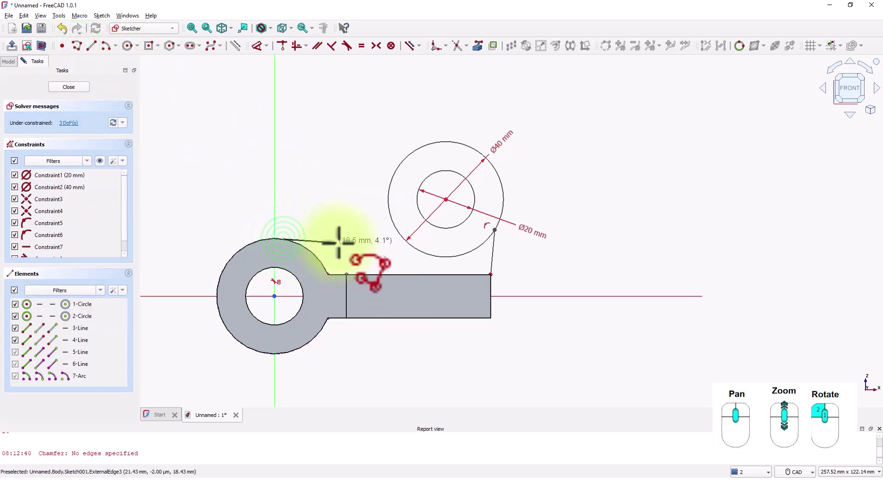
pyautogui.click(358, 239)
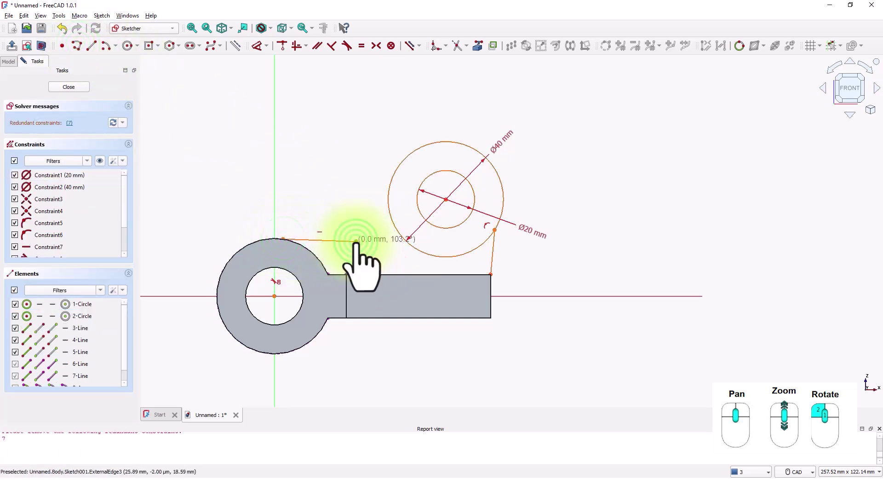
pyautogui.click(388, 197)
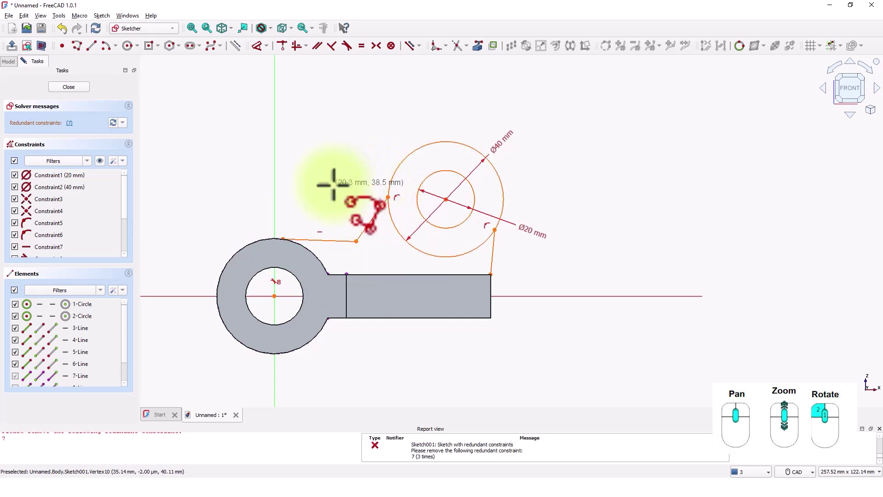
# Delete the redundant horizontal constraint, Constraint7, from the sketch.
pyautogui.moveTo(340, 170); pyautogui.dragTo(342, 172, button='middle')
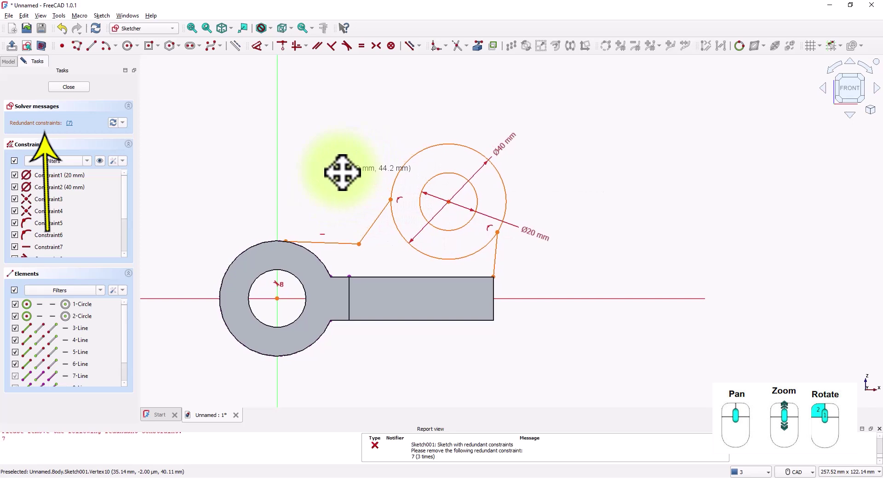
pyautogui.click(69, 122)
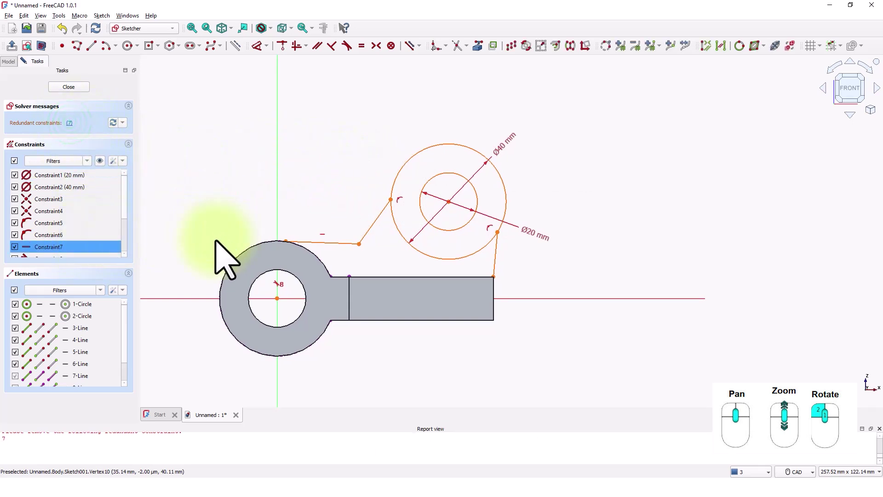
pyautogui.press('Delete')
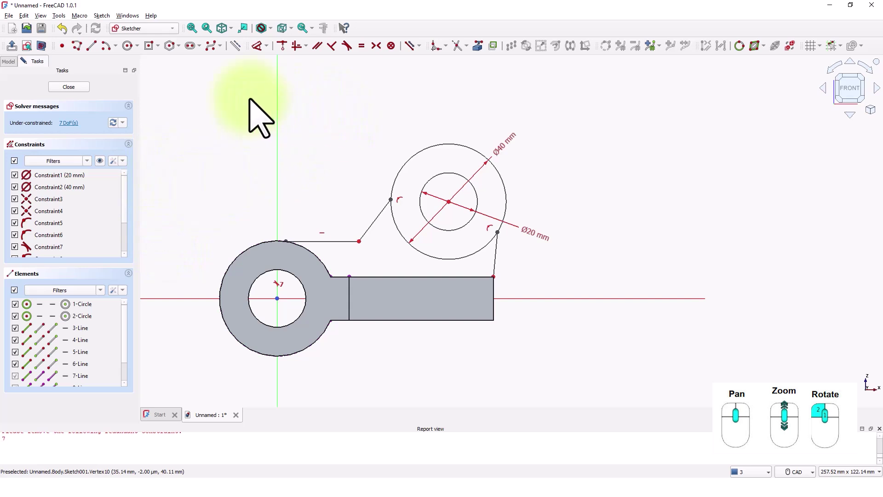
# Constrain the polyline's rising segment and the line at the arm's free end to be vertical.
pyautogui.click(305, 46)
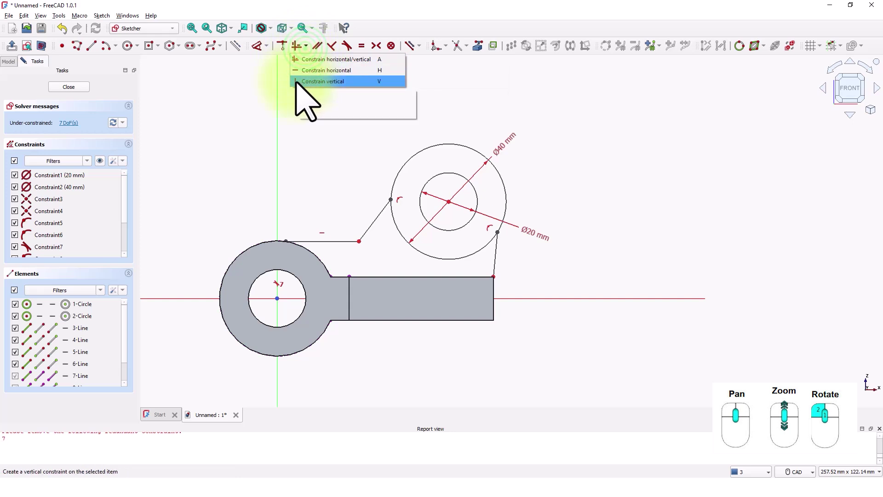
pyautogui.click(296, 81)
pyautogui.click(374, 220)
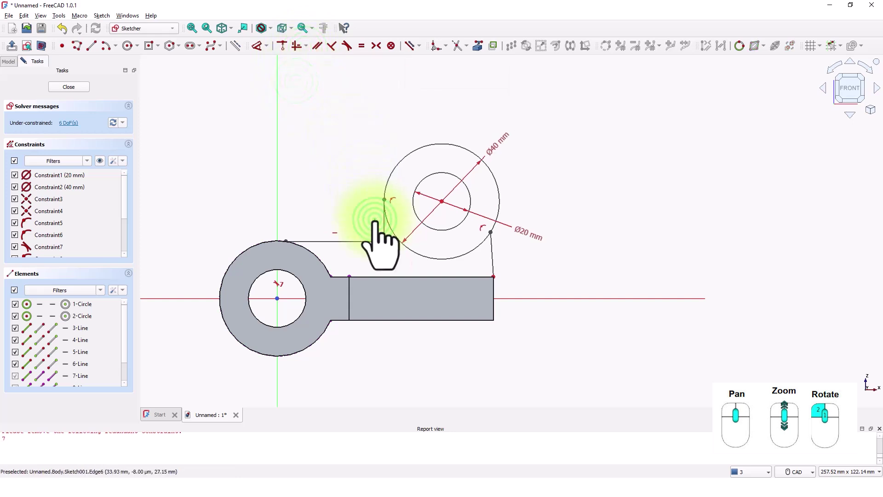
pyautogui.click(493, 259)
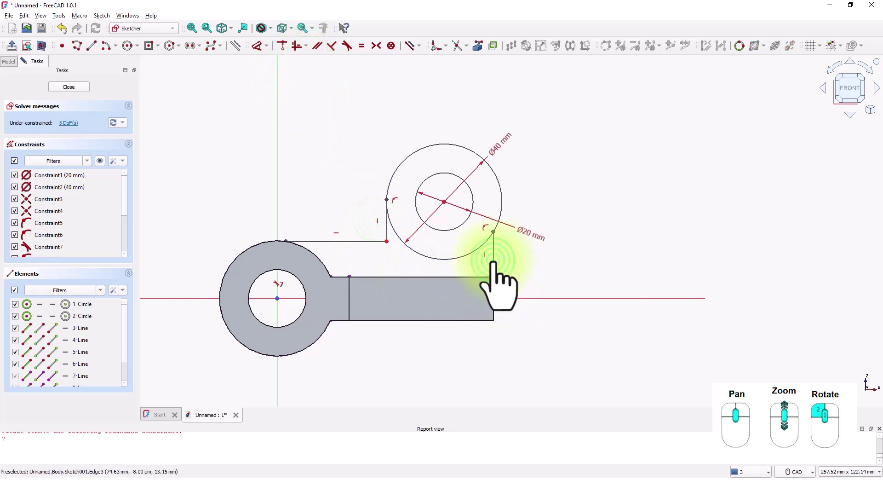
pyautogui.rightClick(517, 259)
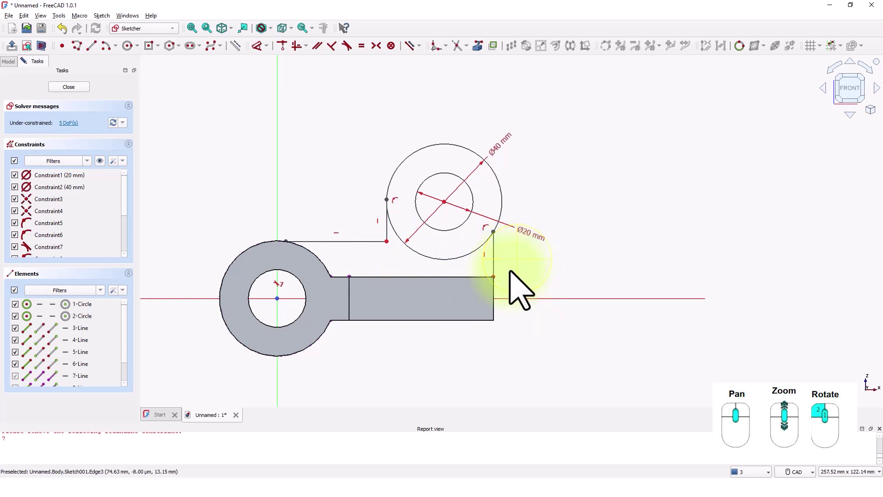
# Move the concentric circles slightly upward and make the 40 mm circle tangent to both vertical lines.
pyautogui.moveTo(446, 175); pyautogui.dragTo(446, 152)
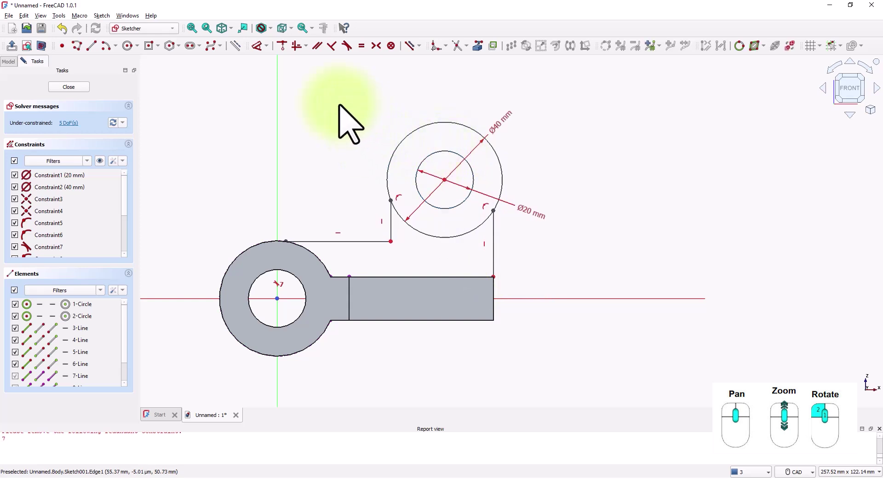
pyautogui.click(347, 46)
pyautogui.click(385, 175)
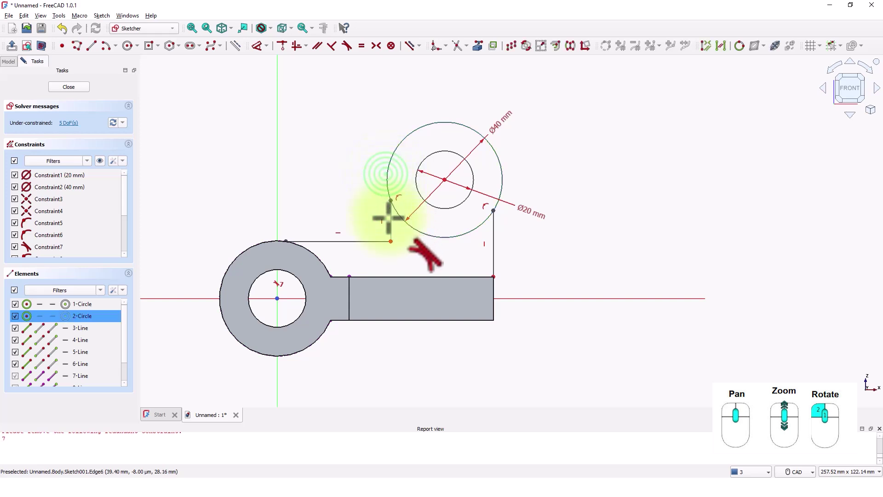
pyautogui.click(391, 219)
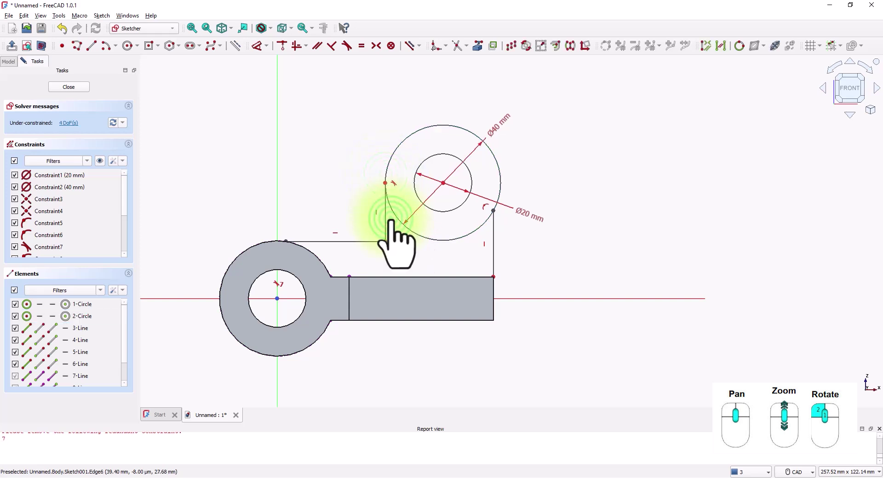
pyautogui.click(494, 232)
pyautogui.click(501, 184)
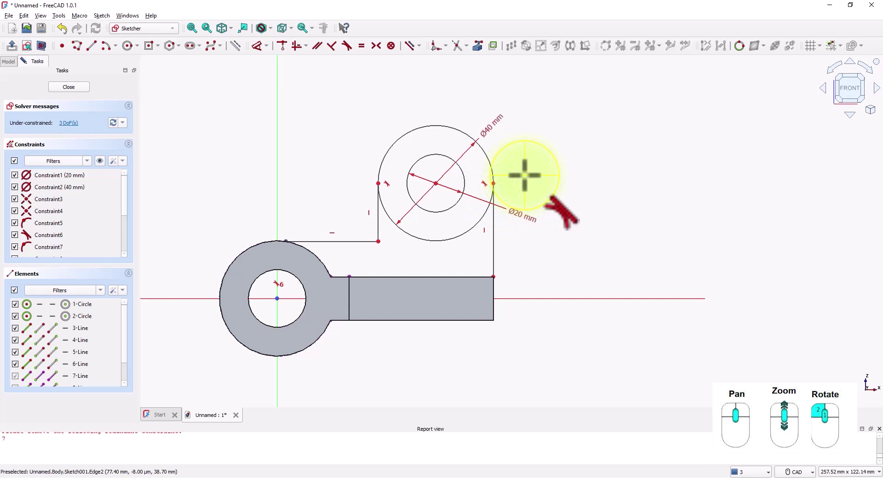
# Dimension the vertical distance from the circles' centre to the upper corner of the arm's free end as 25 mm.
pyautogui.click(257, 47)
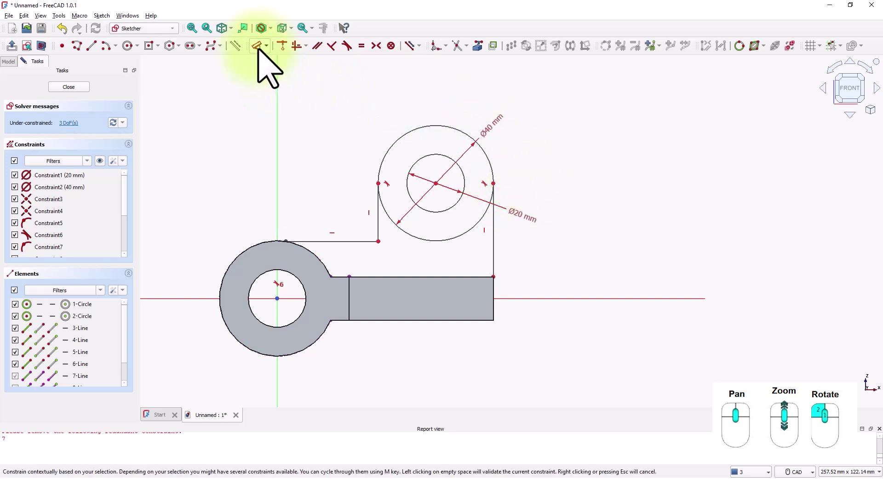
pyautogui.click(421, 182)
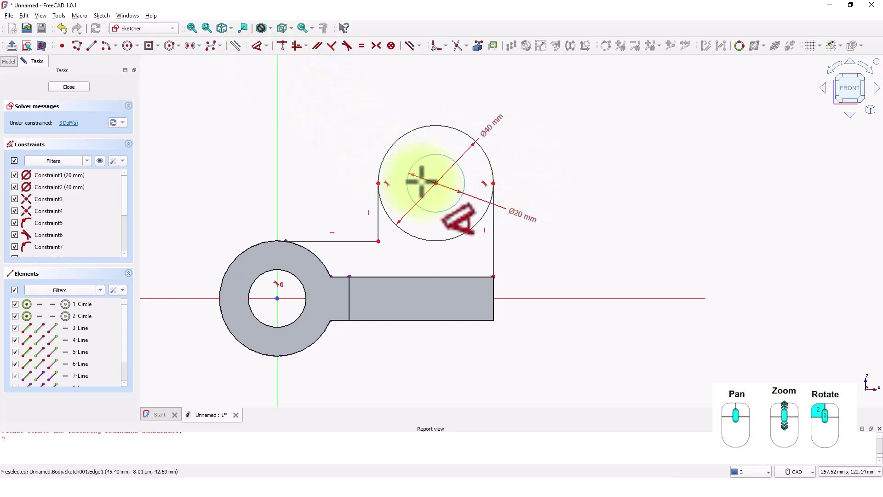
pyautogui.click(435, 183)
pyautogui.click(470, 277)
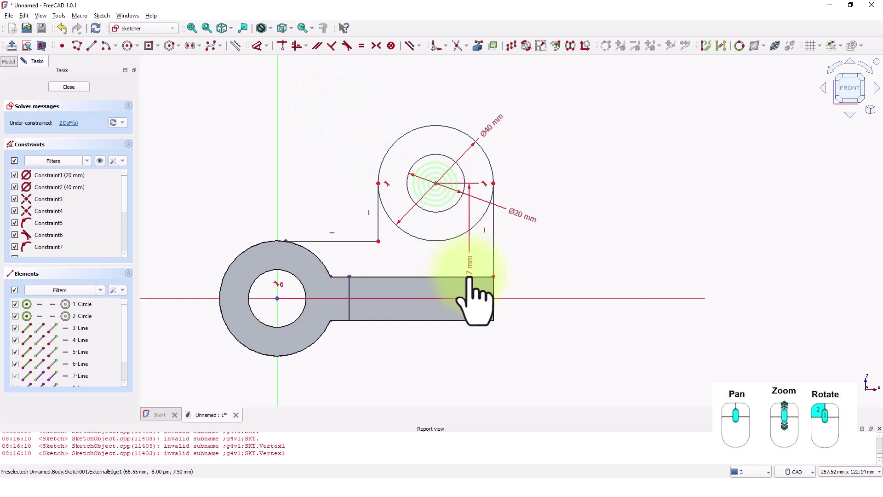
pyautogui.click(493, 276)
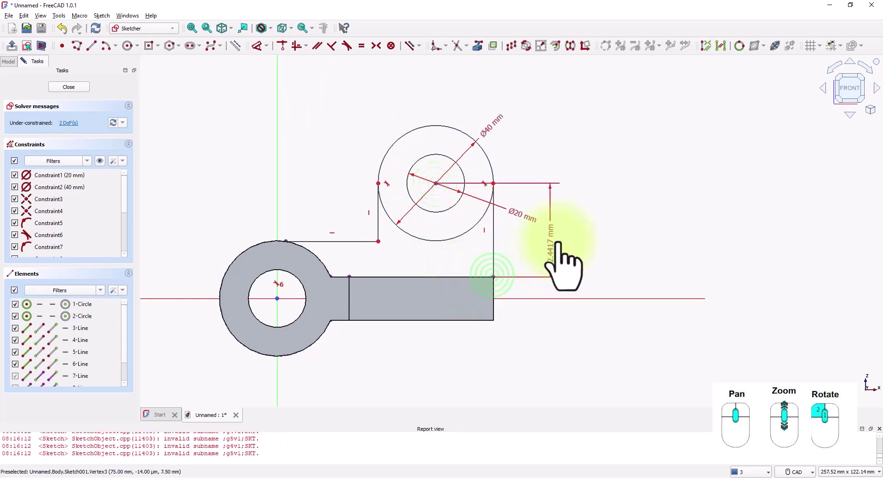
pyautogui.click(569, 236)
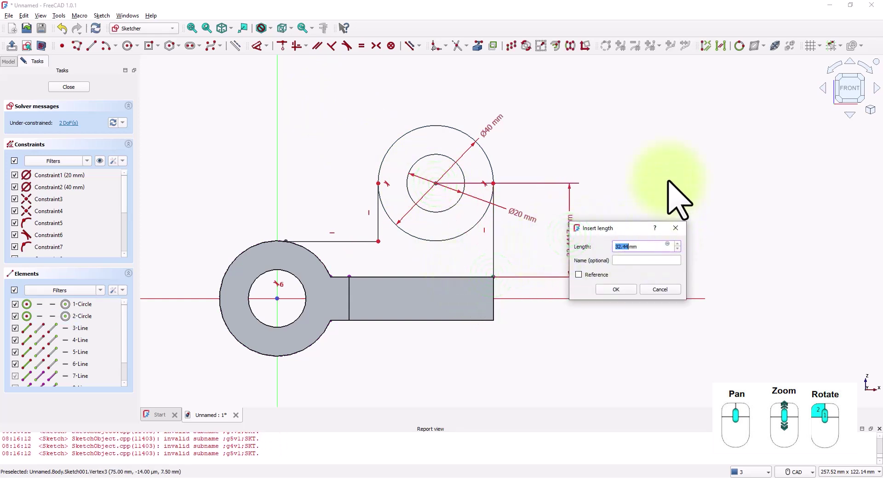
pyautogui.press('Return')
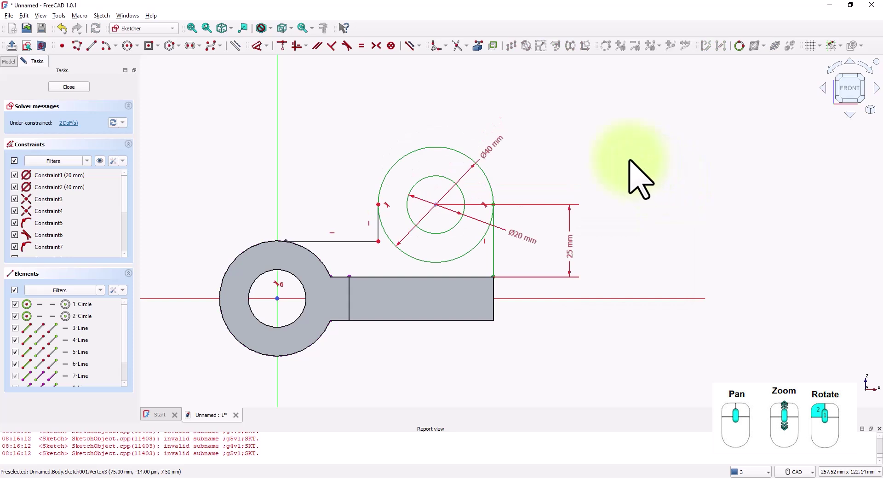
# Test the horizontal line's freedom by moving it, then make it tangent to the hub's outer arc.
pyautogui.moveTo(265, 161); pyautogui.dragTo(272, 161, button='middle')
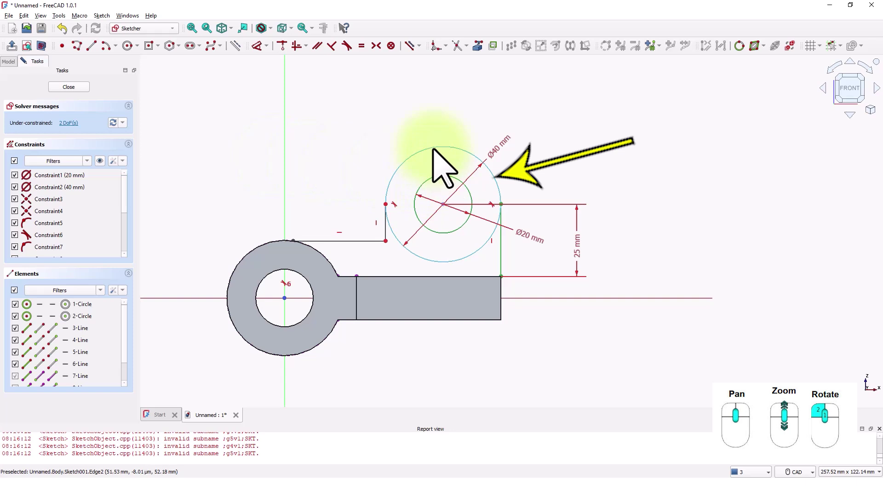
pyautogui.click(383, 237)
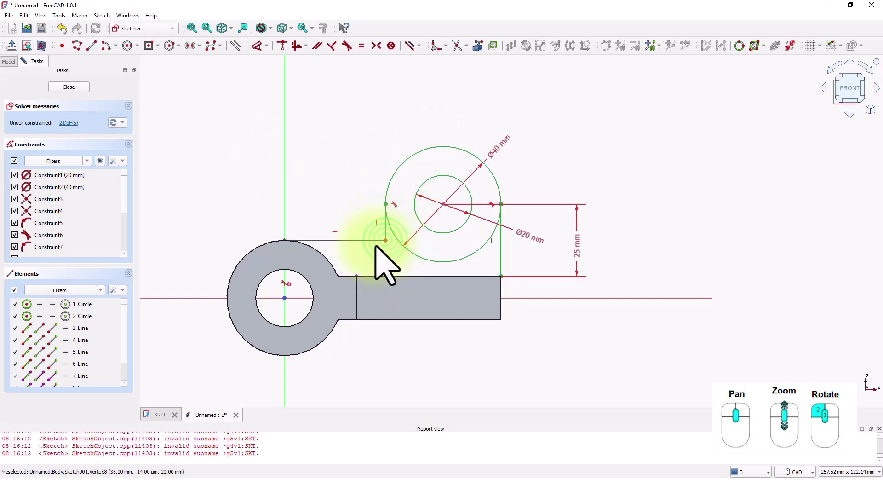
pyautogui.click(376, 253)
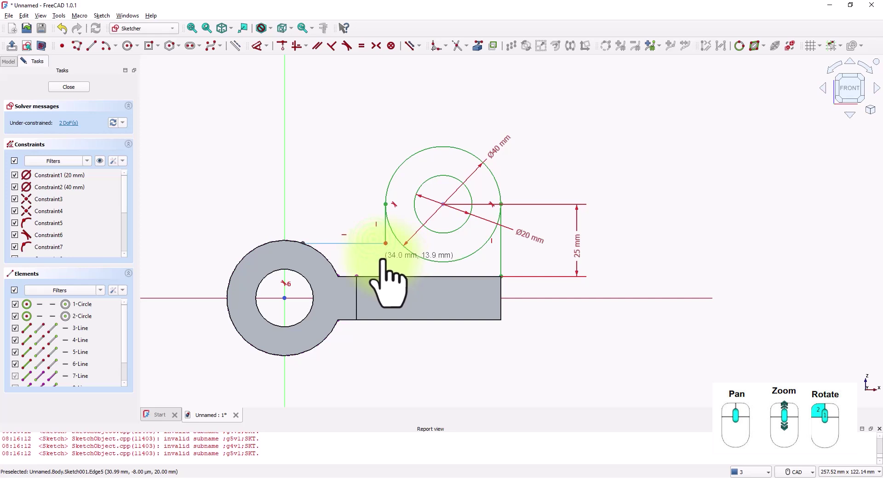
pyautogui.moveTo(376, 256); pyautogui.dragTo(312, 204)
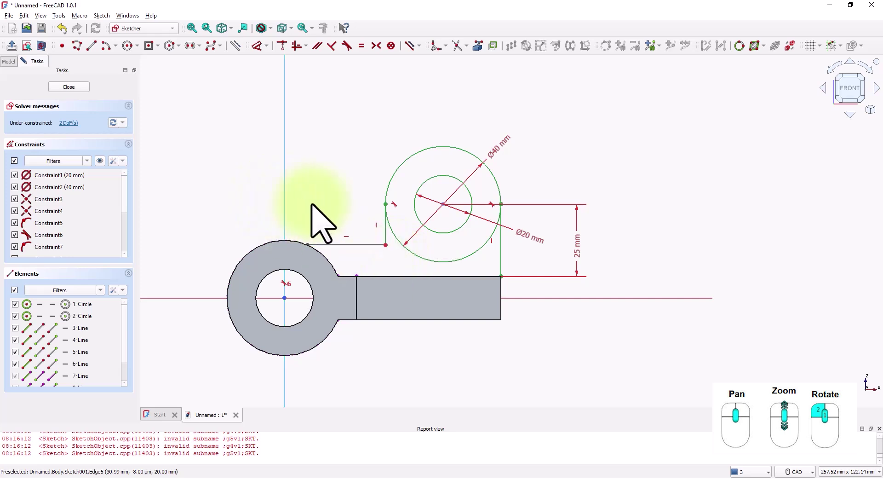
pyautogui.click(347, 45)
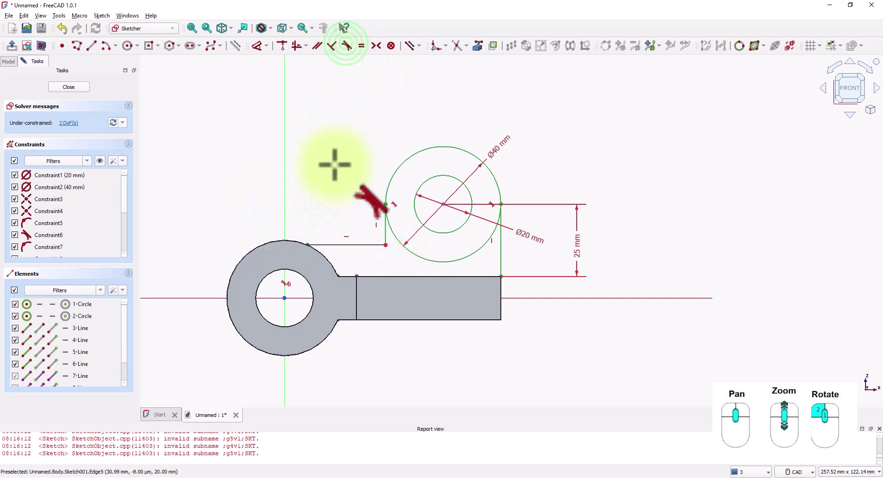
pyautogui.click(330, 243)
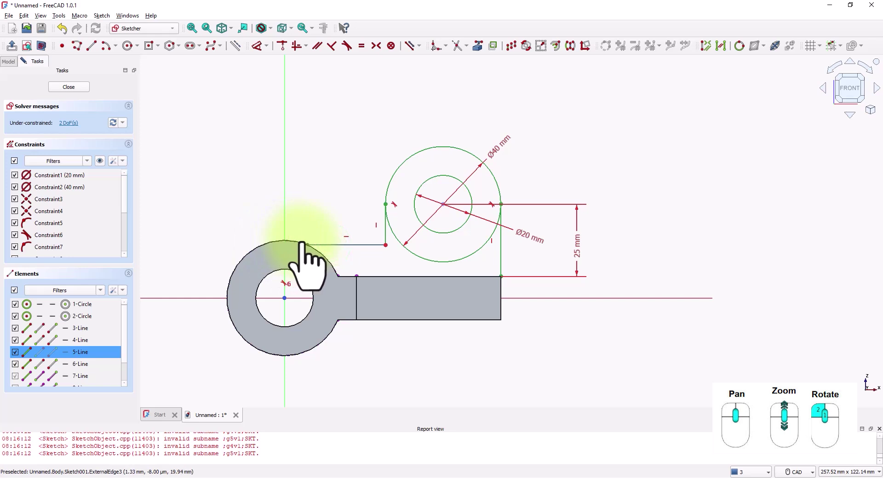
pyautogui.click(299, 243)
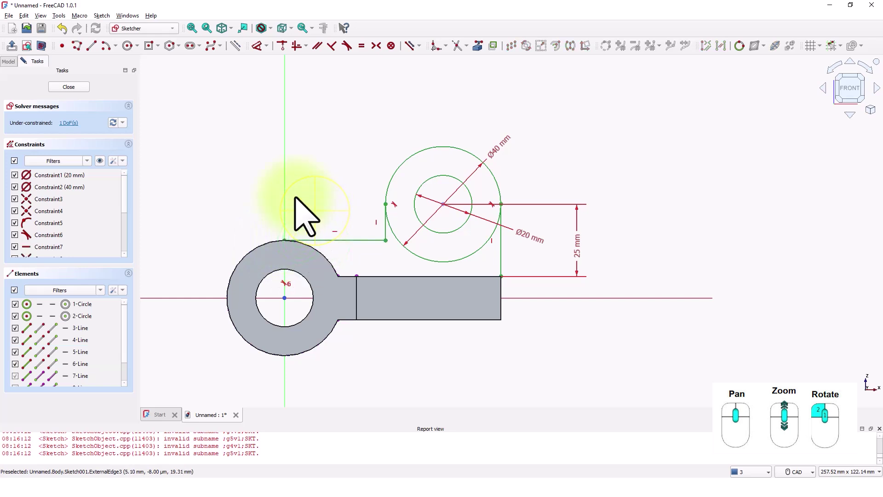
pyautogui.moveTo(307, 181); pyautogui.dragTo(313, 175, button='middle')
pyautogui.scroll(1, 334, 187)
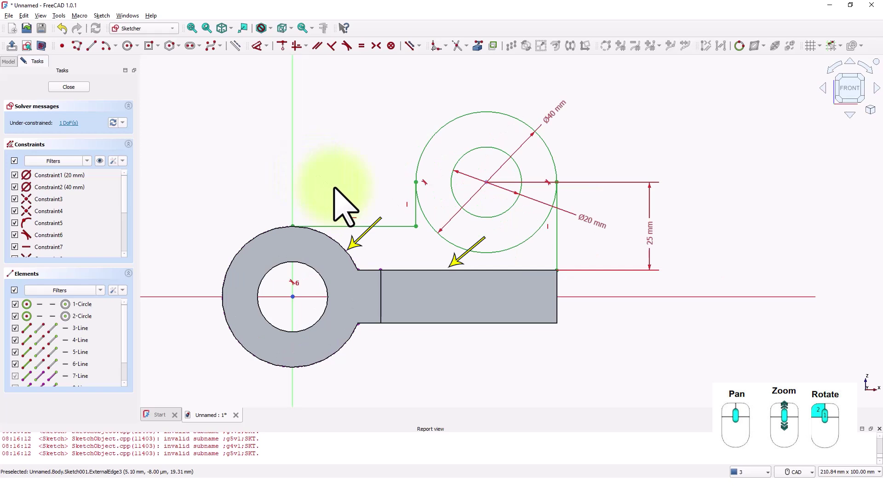
pyautogui.scroll(1, 334, 189)
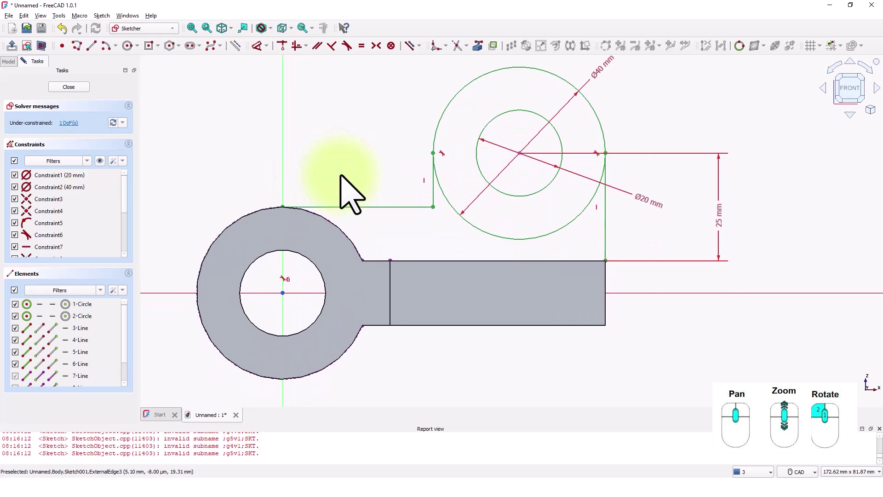
# Draw a line along the arm's upper edge from its free-end corner to the point where it meets the hub.
pyautogui.click(91, 46)
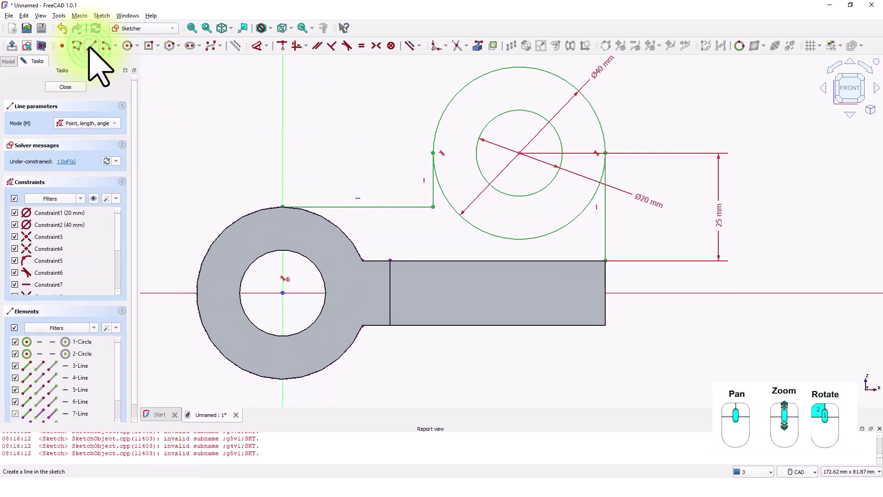
pyautogui.click(605, 261)
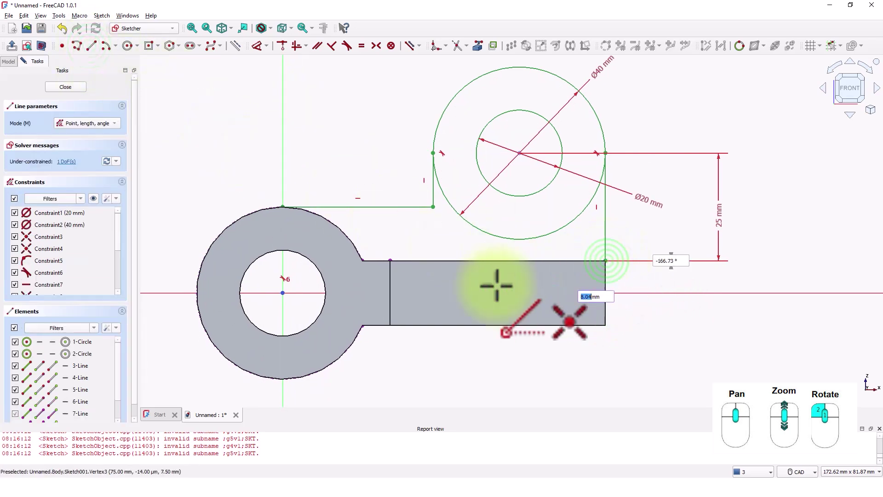
pyautogui.click(363, 261)
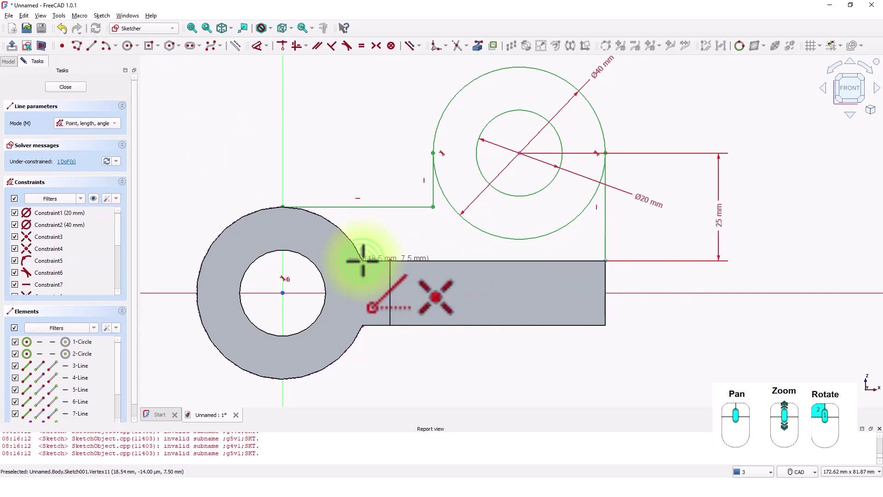
pyautogui.rightClick(365, 236)
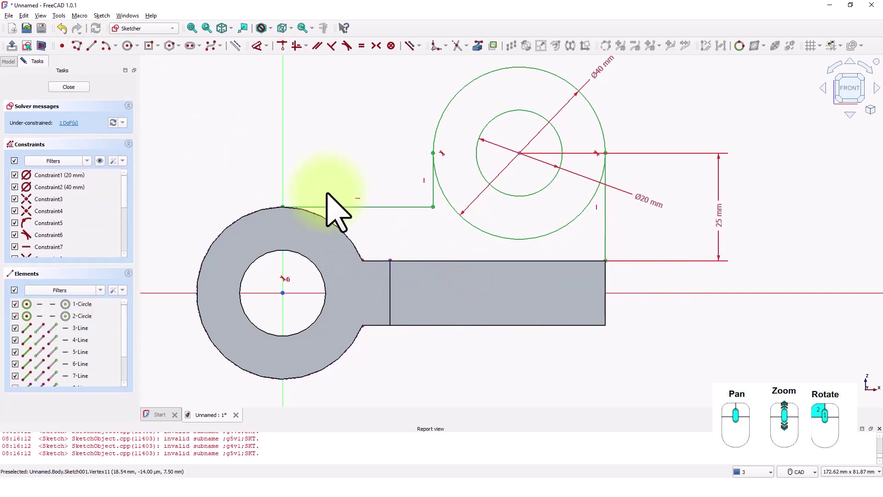
# Draw a three-point arc along the hub's outer edge from the arm junction to the start of the horizontal line at the hub's top.
pyautogui.click(115, 46)
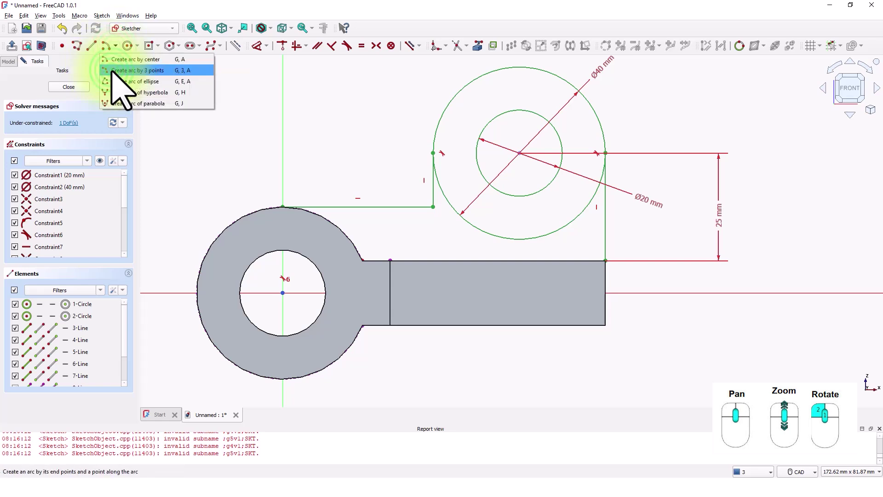
pyautogui.click(113, 71)
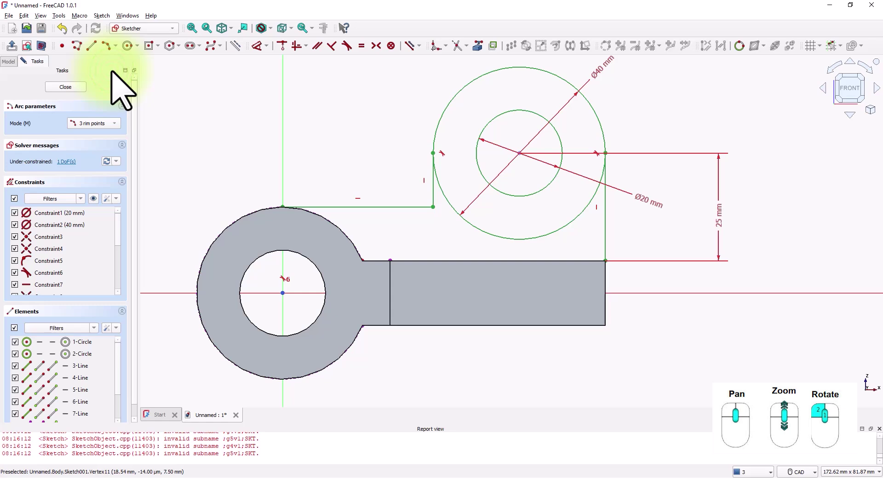
pyautogui.click(361, 259)
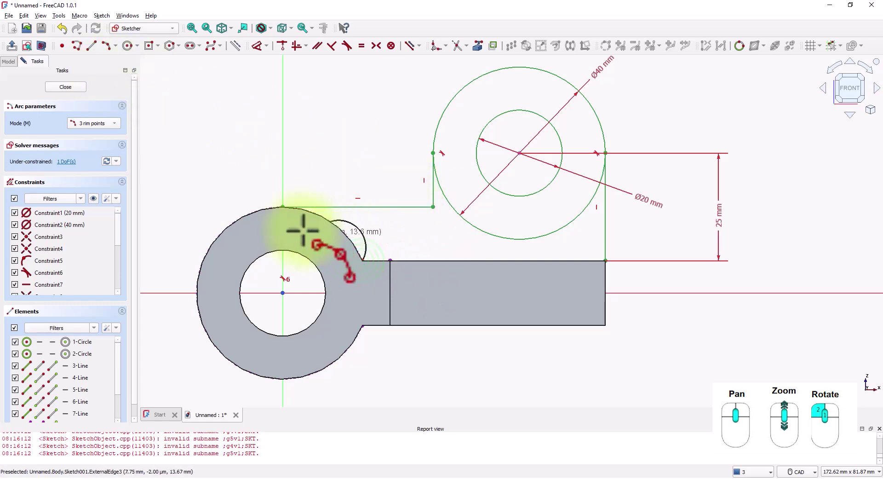
pyautogui.click(283, 207)
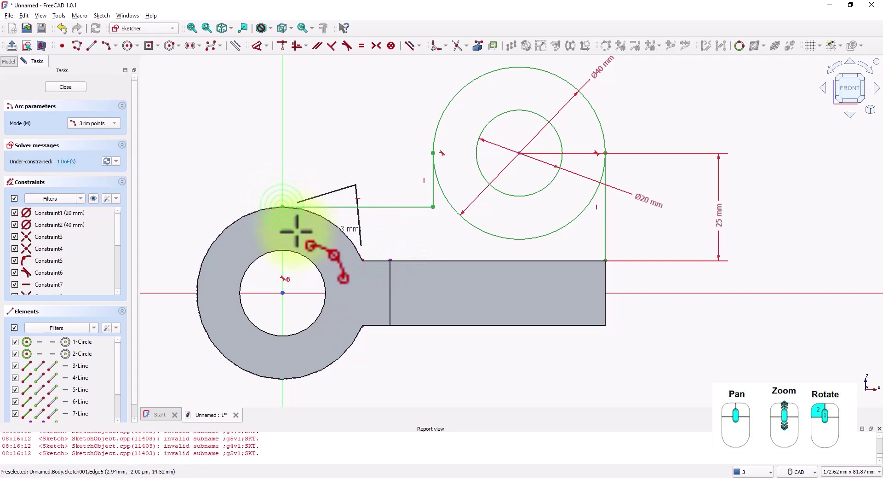
pyautogui.click(334, 222)
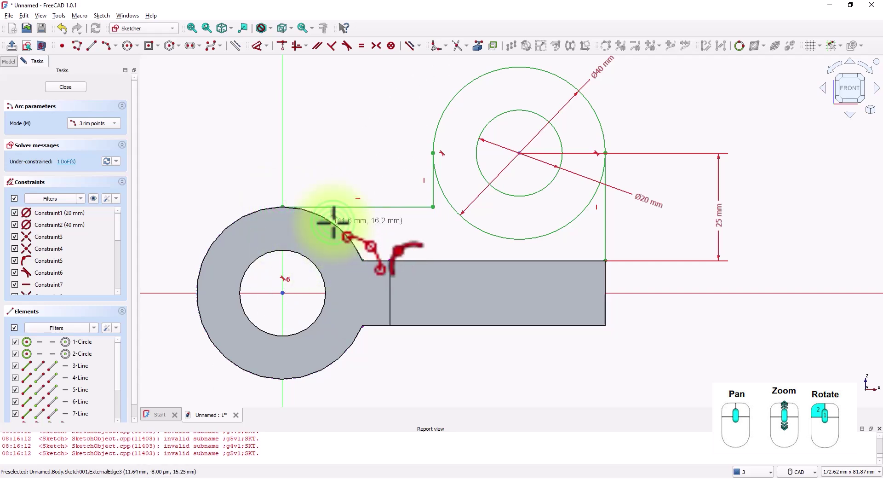
pyautogui.rightClick(362, 229)
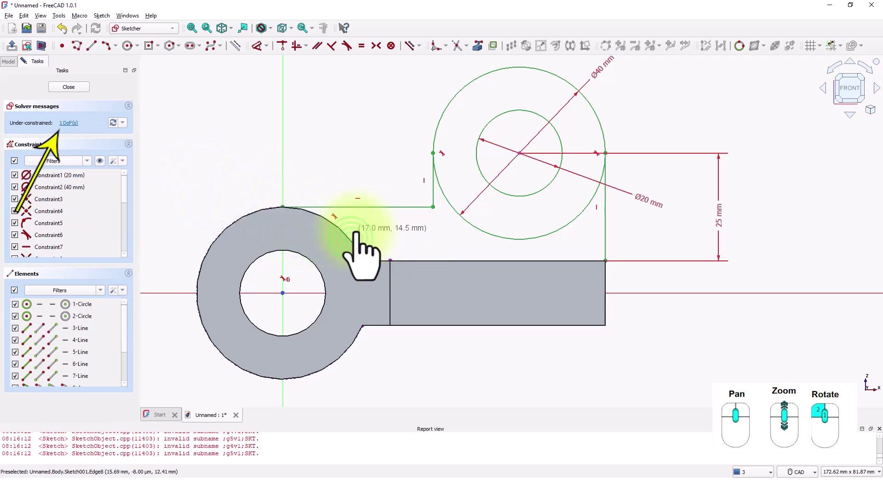
# Highlight the under-constrained geometry and test the profile's freedom by moving the corner between the horizontal line and the rising segment.
pyautogui.scroll(-1, 367, 235)
pyautogui.scroll(3, 371, 250)
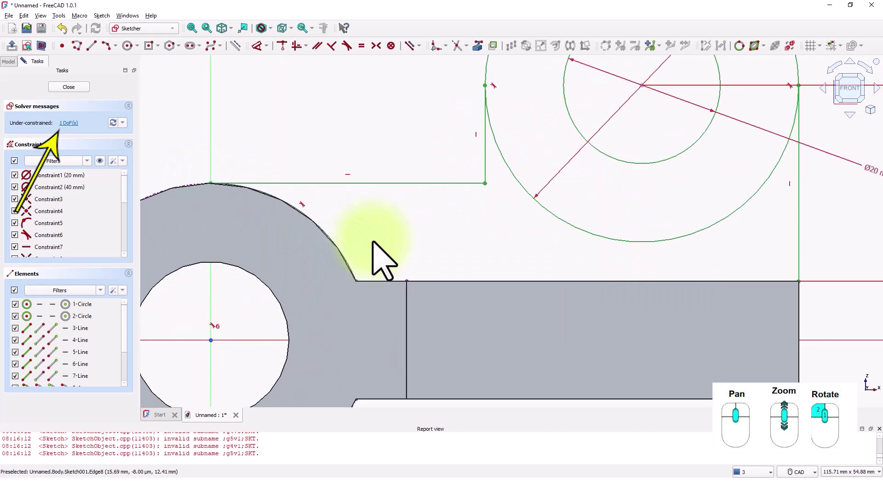
pyautogui.scroll(-2, 424, 241)
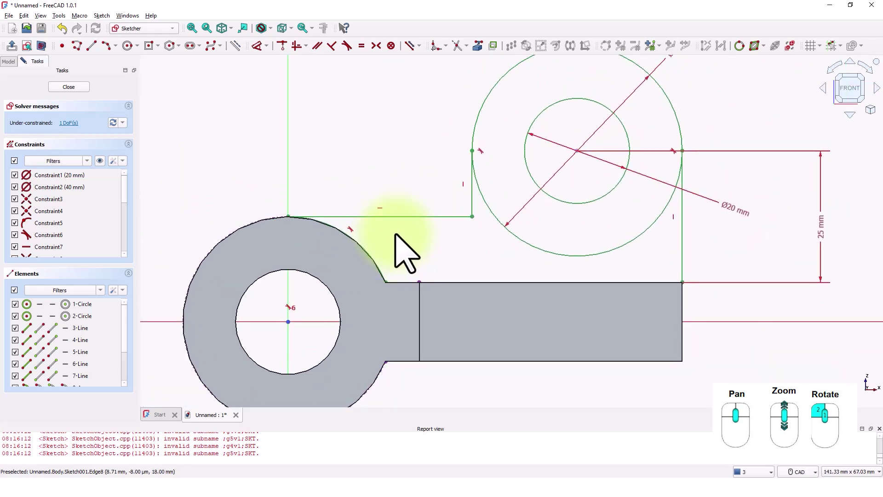
pyautogui.click(70, 124)
pyautogui.scroll(-3, 409, 253)
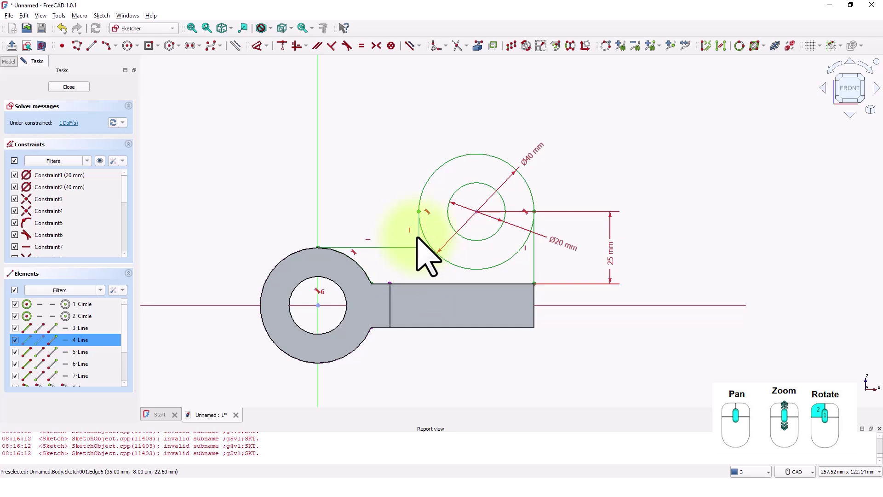
pyautogui.press('Escape')
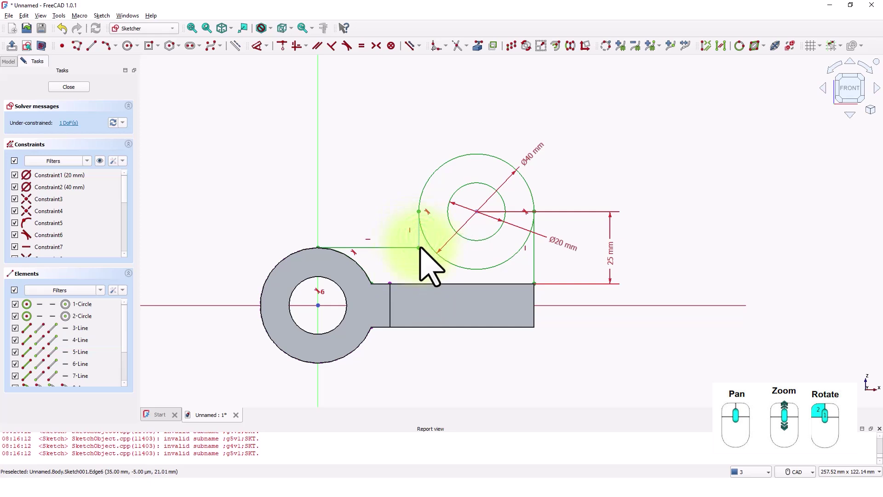
pyautogui.moveTo(420, 248)
pyautogui.mouseDown()
pyautogui.moveTo(424, 276)
pyautogui.moveTo(528, 296)
pyautogui.mouseUp()
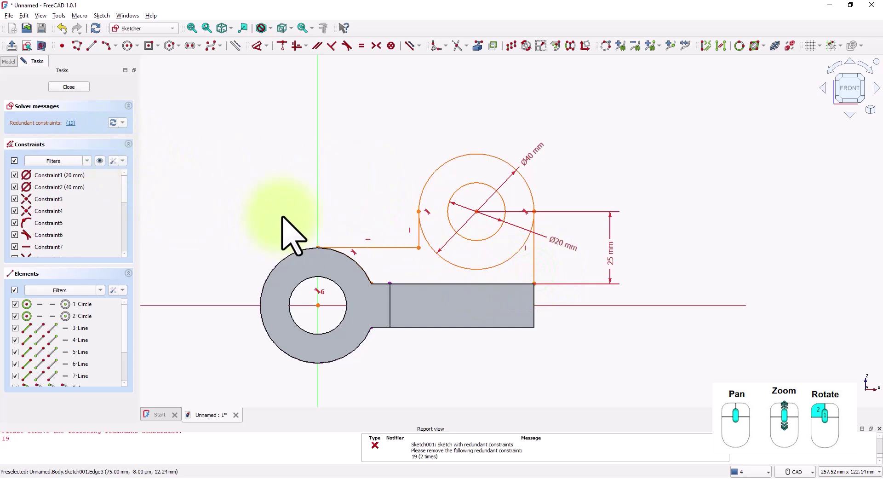
# Select the redundant tangency constraint on the hub arc and delete it.
pyautogui.click(71, 123)
pyautogui.click(92, 247)
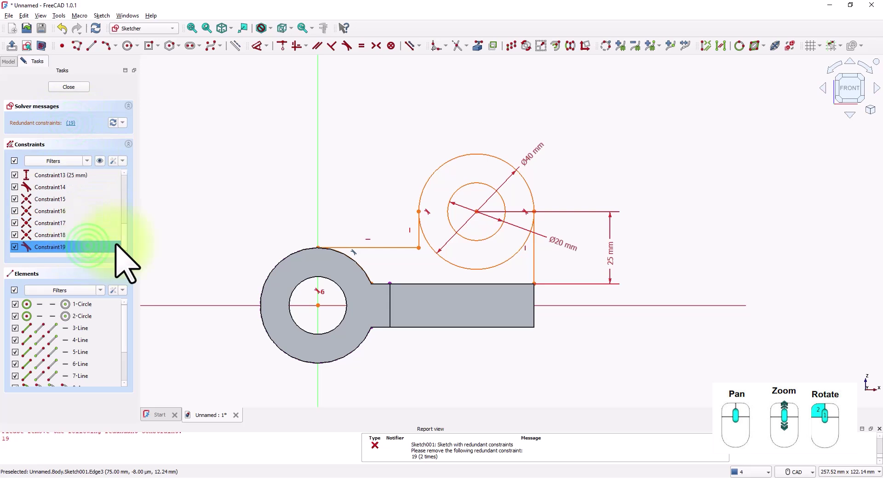
pyautogui.press('Delete')
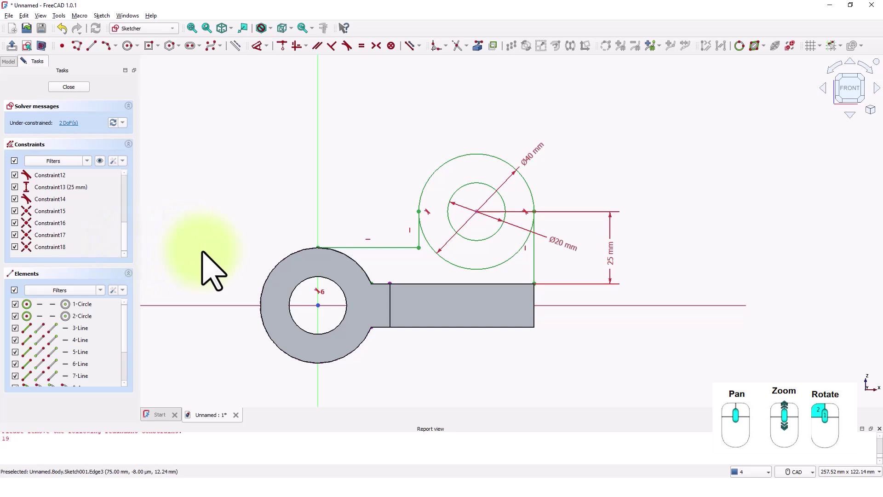
pyautogui.click(481, 144)
pyautogui.click(483, 171)
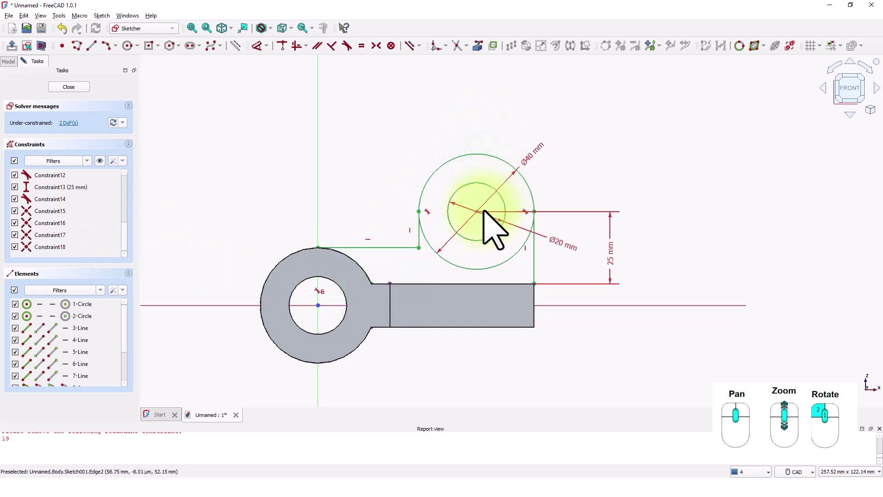
pyautogui.click(473, 240)
pyautogui.click(475, 261)
pyautogui.click(477, 268)
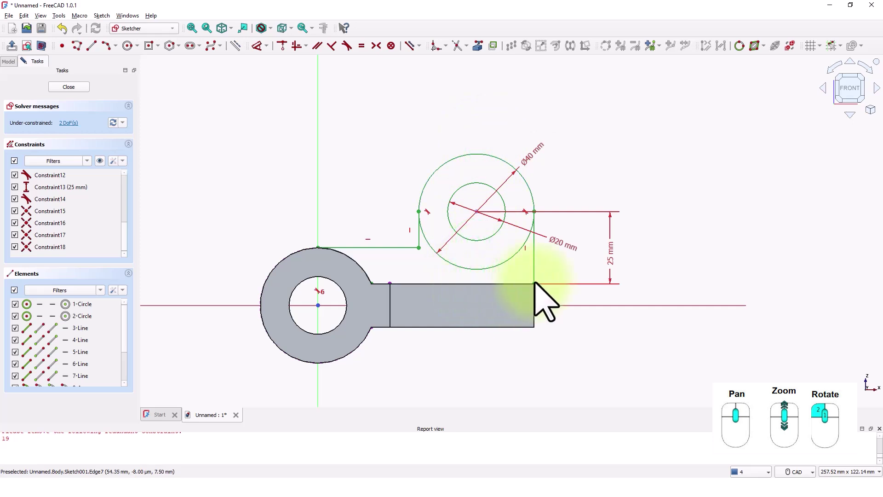
pyautogui.click(512, 278)
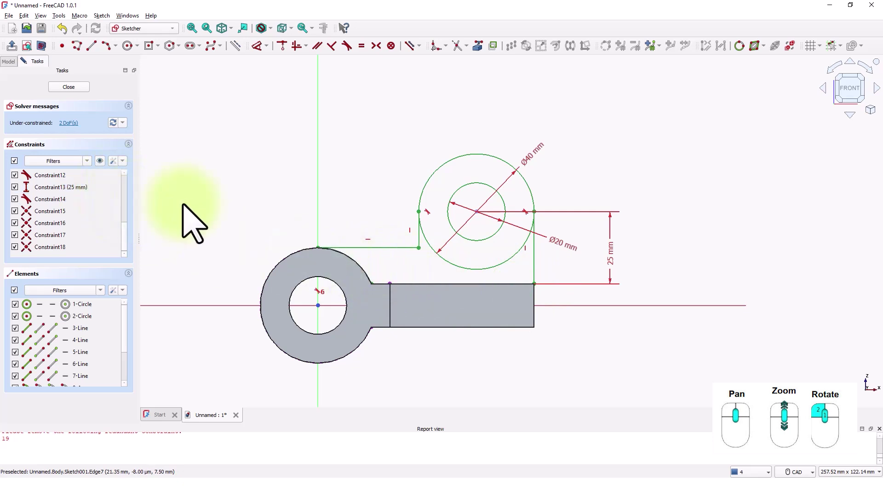
# Close the sketch and hide the Chamfer feature to examine the profile sketch on its own.
pyautogui.click(83, 87)
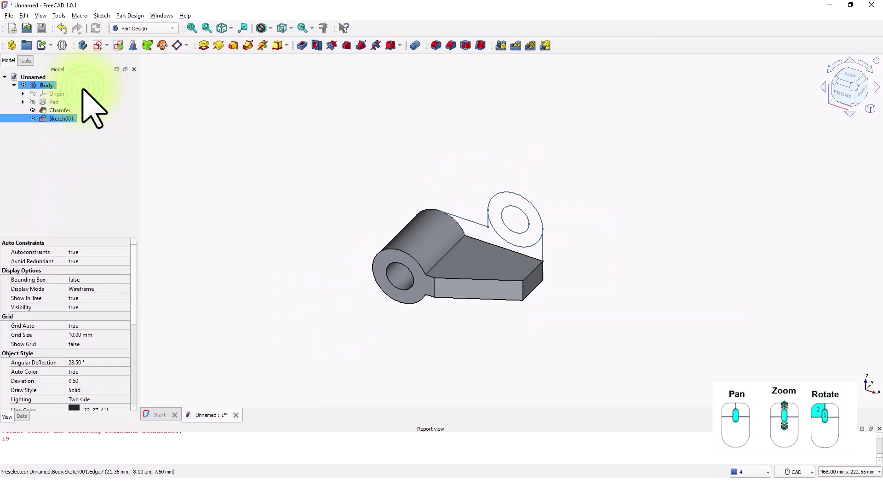
pyautogui.keyDown('ctrl'); pyautogui.click(35, 110); pyautogui.keyUp('ctrl')
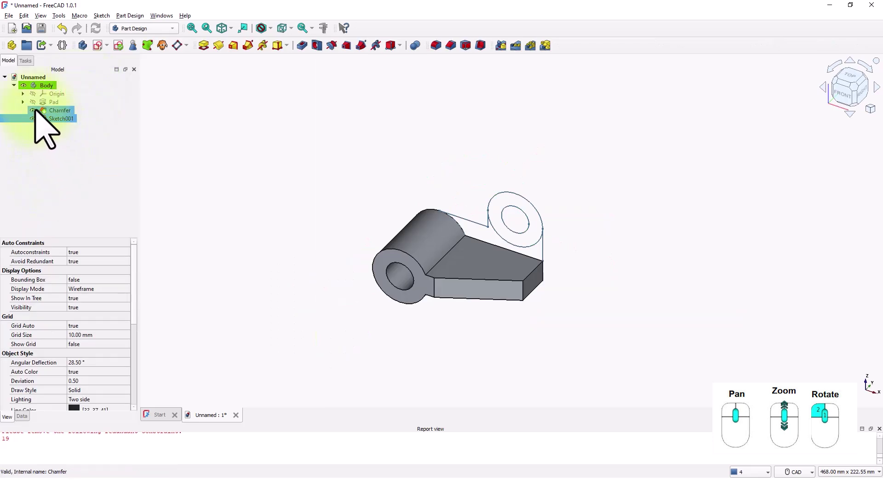
pyautogui.click(33, 110)
pyautogui.scroll(-3, 473, 281)
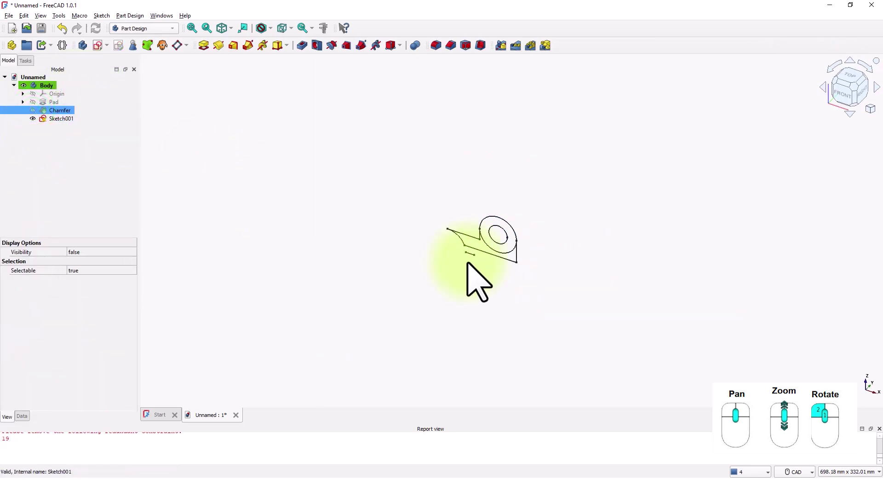
pyautogui.scroll(10, 470, 262)
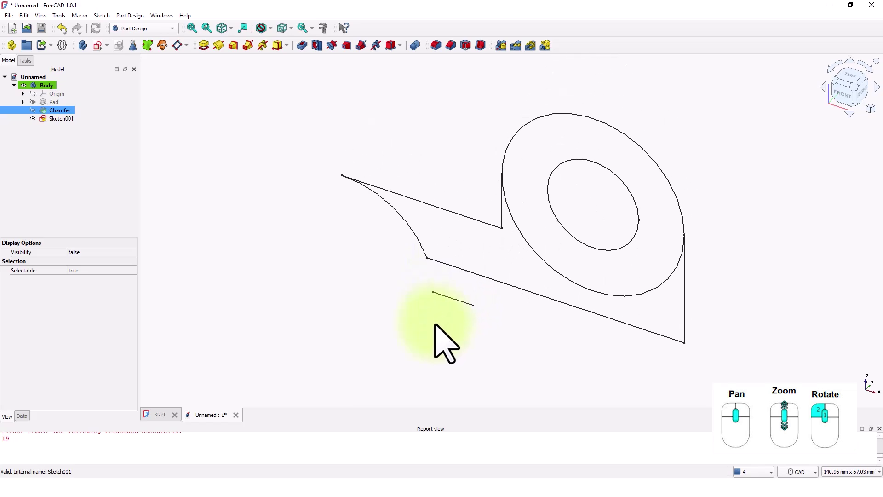
# Reopen Sketch001 for editing and set the display style to Wireframe.
pyautogui.click(43, 119)
pyautogui.doubleClick(44, 119)
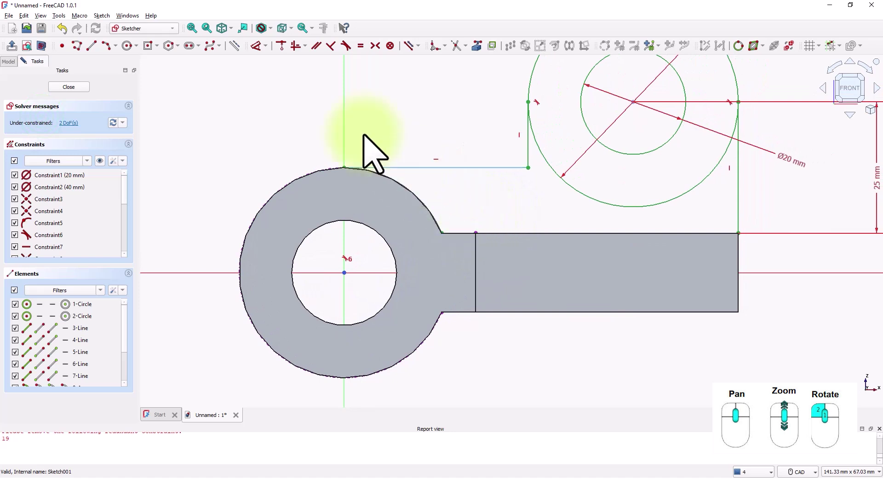
pyautogui.click(271, 28)
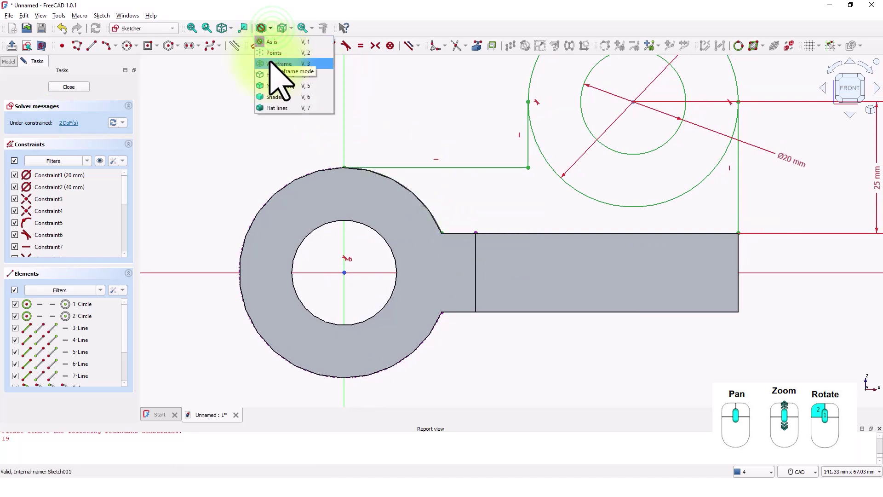
pyautogui.click(273, 63)
# Delete the stray short horizontal line lying on the X axis inside the arm.
pyautogui.scroll(-2, 490, 295)
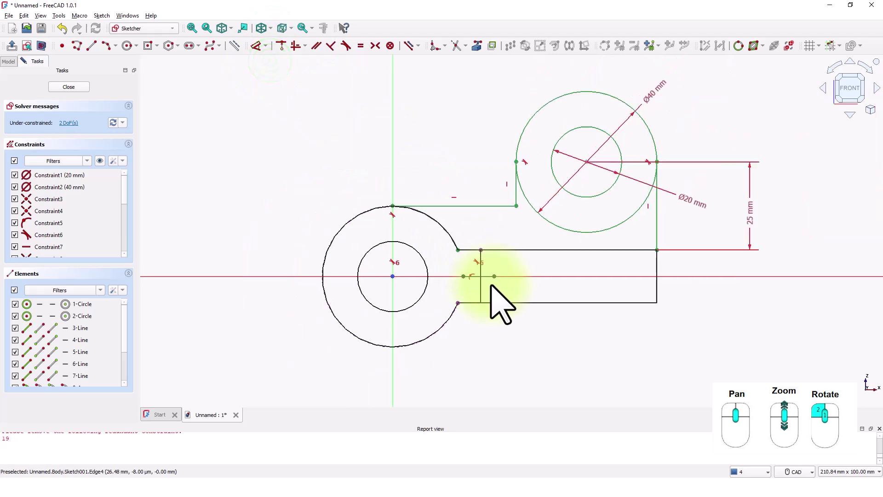
pyautogui.scroll(3, 492, 288)
pyautogui.scroll(2, 501, 306)
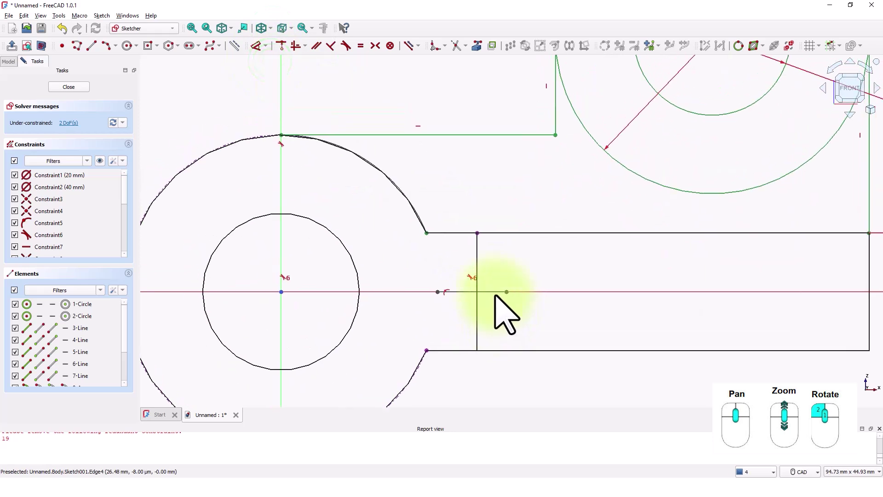
pyautogui.click(496, 293)
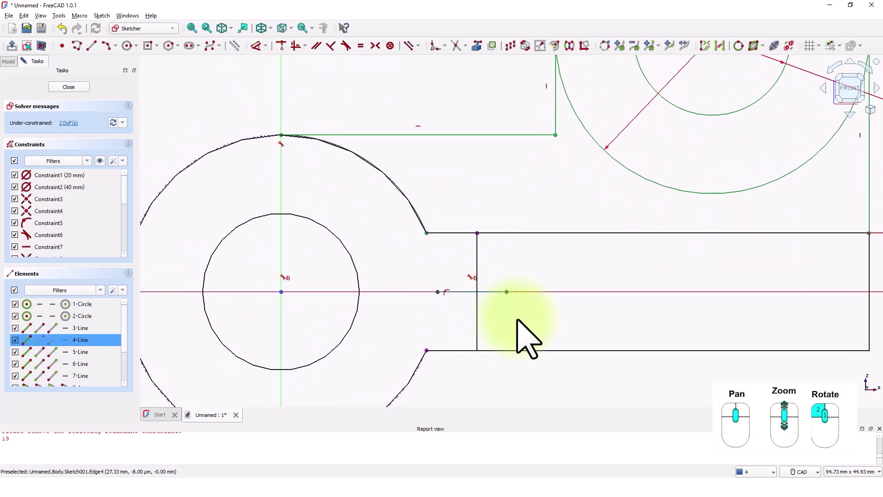
pyautogui.press('Delete')
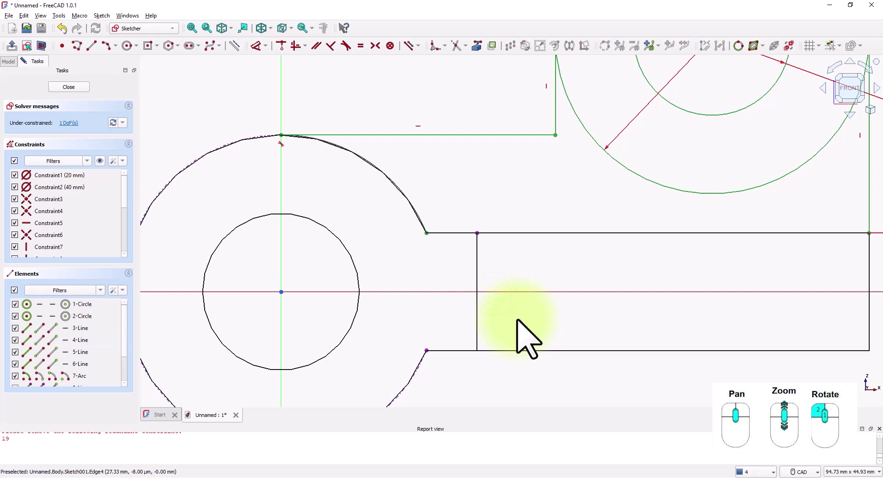
# Find the profile's unconstrained element, pull the hub-side arc off its edge and make it tangent to the hub's outer circle.
pyautogui.moveTo(512, 322); pyautogui.dragTo(524, 340, button='middle')
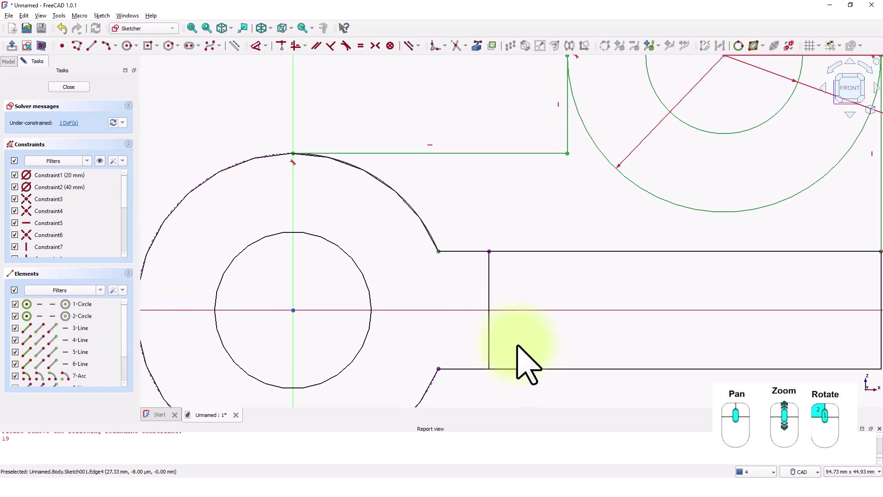
pyautogui.click(69, 123)
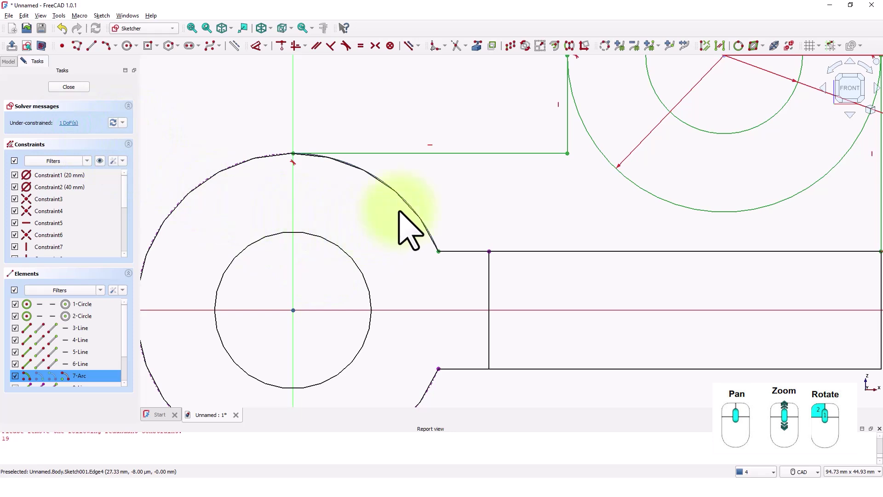
pyautogui.moveTo(403, 198)
pyautogui.mouseDown()
pyautogui.moveTo(390, 216)
pyautogui.moveTo(404, 190)
pyautogui.mouseUp()
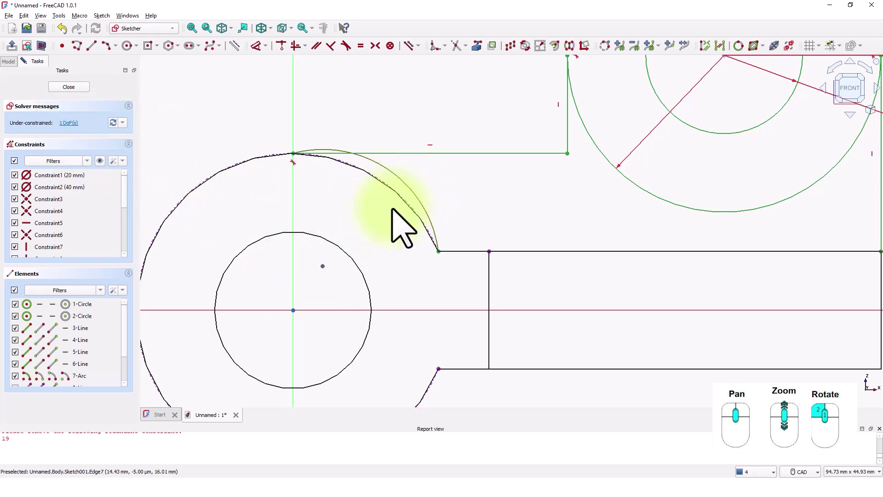
pyautogui.moveTo(377, 227); pyautogui.dragTo(392, 230, button='middle')
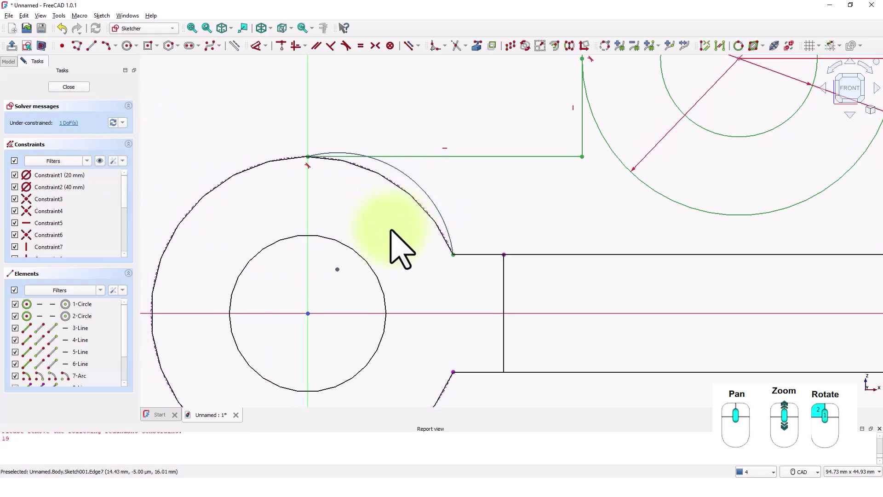
pyautogui.click(346, 46)
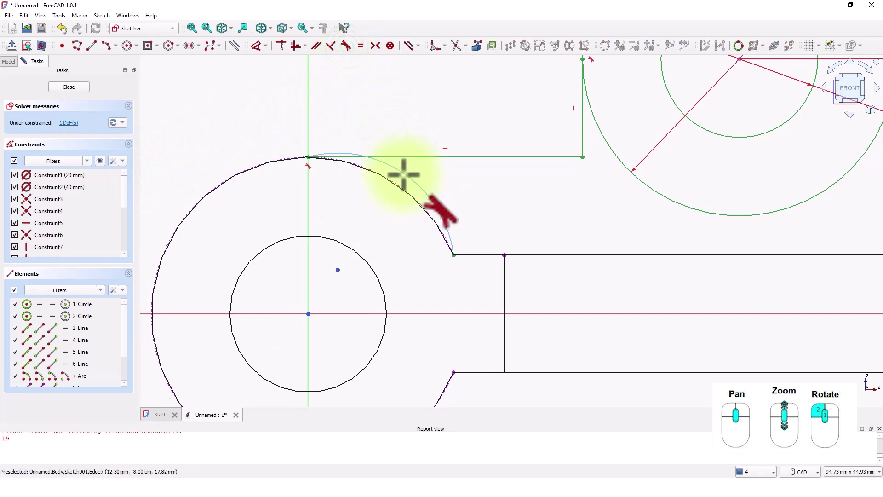
pyautogui.click(404, 174)
pyautogui.click(404, 190)
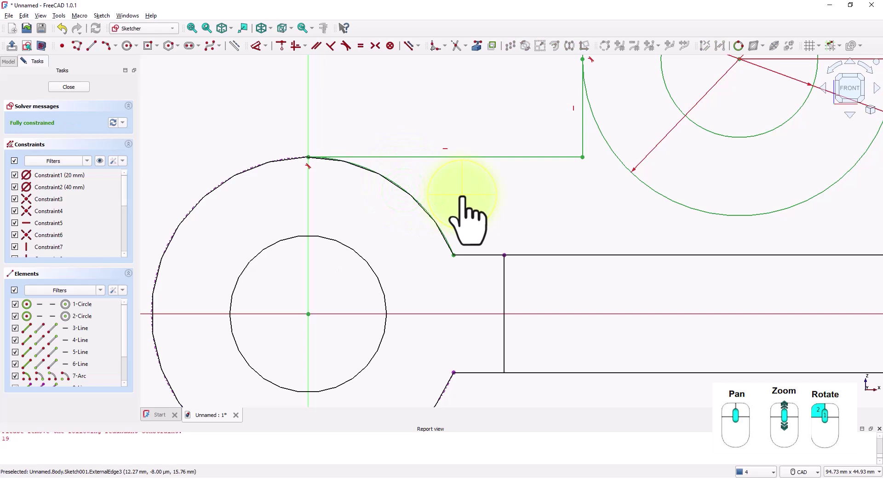
# Close the sketch and examine the lug profile in 3D where the 40 mm circle runs through its interior.
pyautogui.scroll(-5, 465, 202)
pyautogui.moveTo(501, 203)
pyautogui.mouseDown(button='middle')
pyautogui.moveTo(473, 248)
pyautogui.moveTo(439, 245)
pyautogui.mouseUp(button='middle')
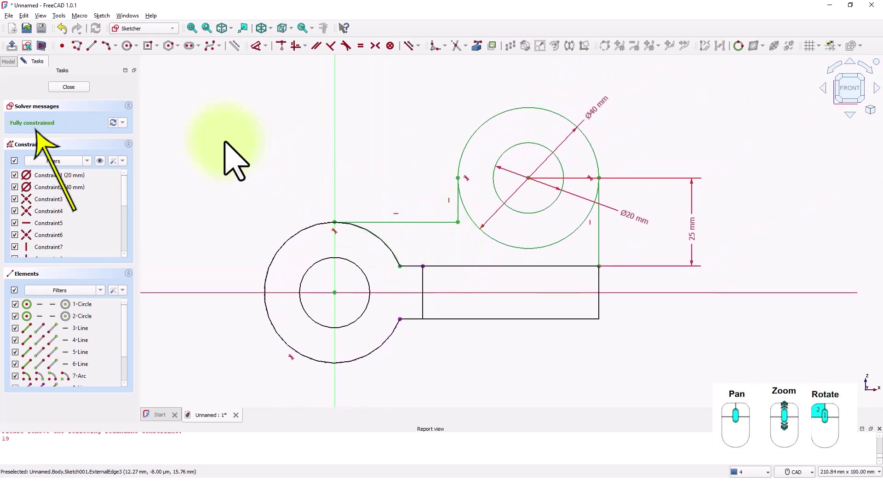
pyautogui.click(70, 87)
pyautogui.moveTo(328, 217)
pyautogui.mouseDown(button='middle')
pyautogui.moveTo(331, 242)
pyautogui.moveTo(313, 248)
pyautogui.mouseUp(button='middle')
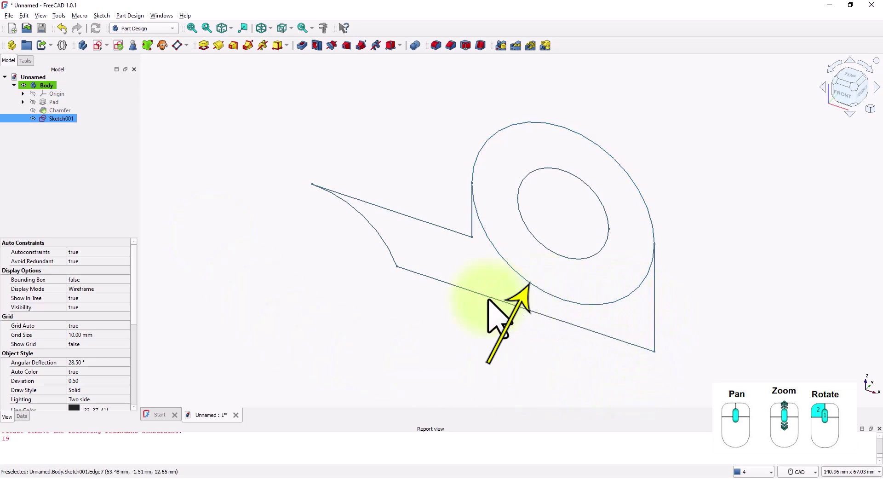
# Reopen Sketch001, trim away the lower half of the 40 mm circle between the two vertical lines, and close the sketch.
pyautogui.doubleClick(44, 120)
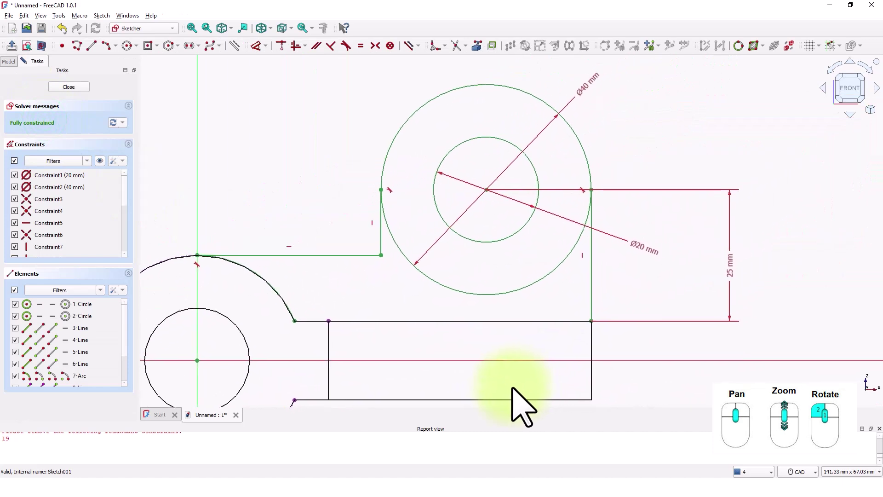
pyautogui.click(454, 44)
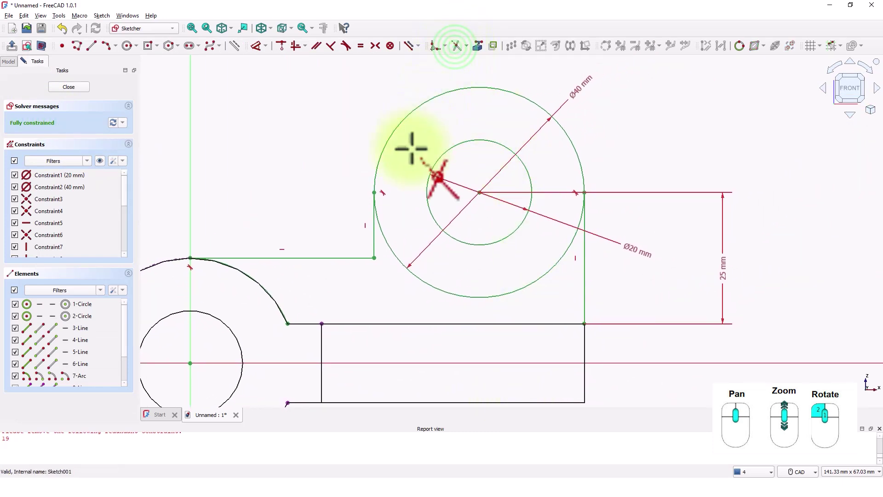
pyautogui.click(398, 260)
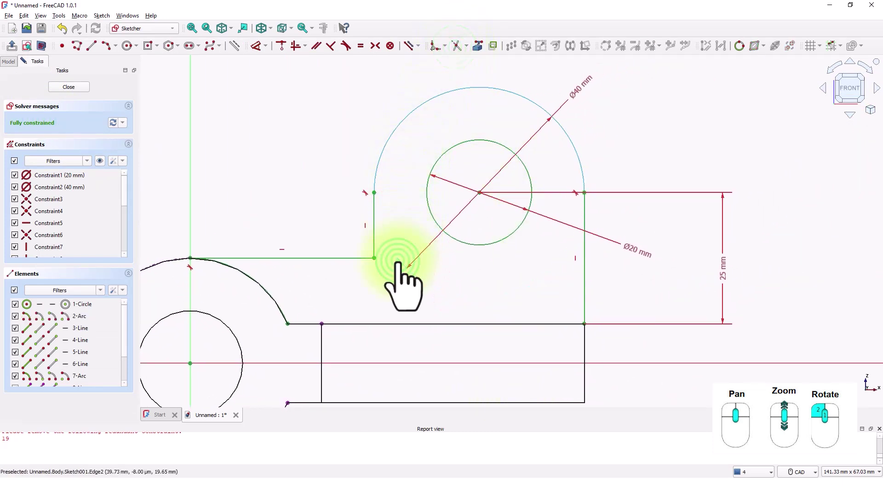
pyautogui.rightClick(413, 287)
pyautogui.moveTo(450, 302)
pyautogui.mouseDown(button='middle')
pyautogui.moveTo(532, 294)
pyautogui.moveTo(535, 272)
pyautogui.mouseUp(button='middle')
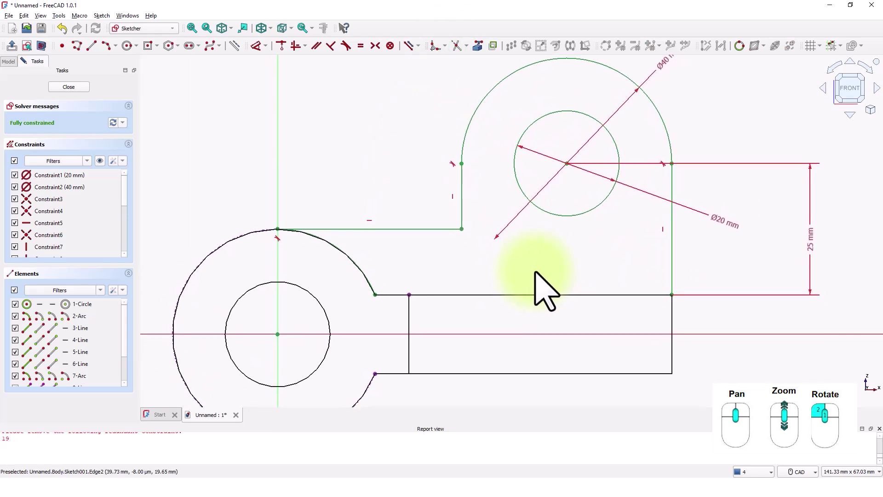
pyautogui.click(69, 87)
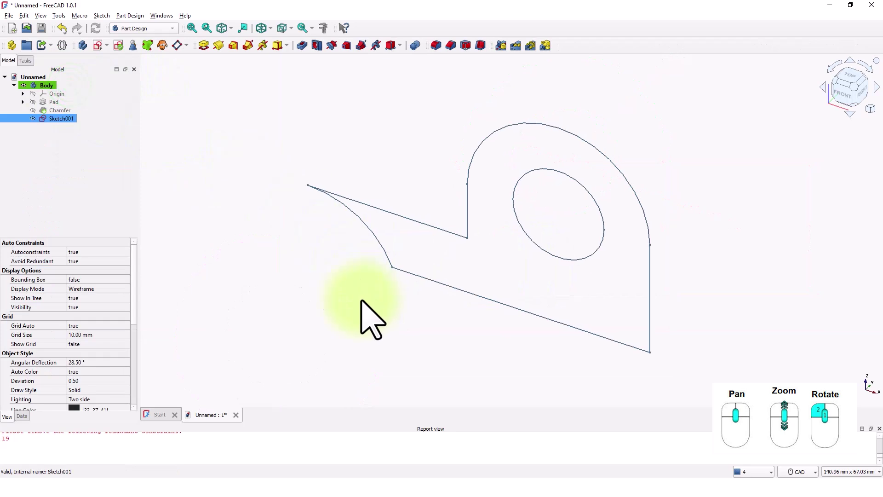
# Set the display style to Flat lines.
pyautogui.moveTo(363, 299); pyautogui.dragTo(338, 292, button='middle')
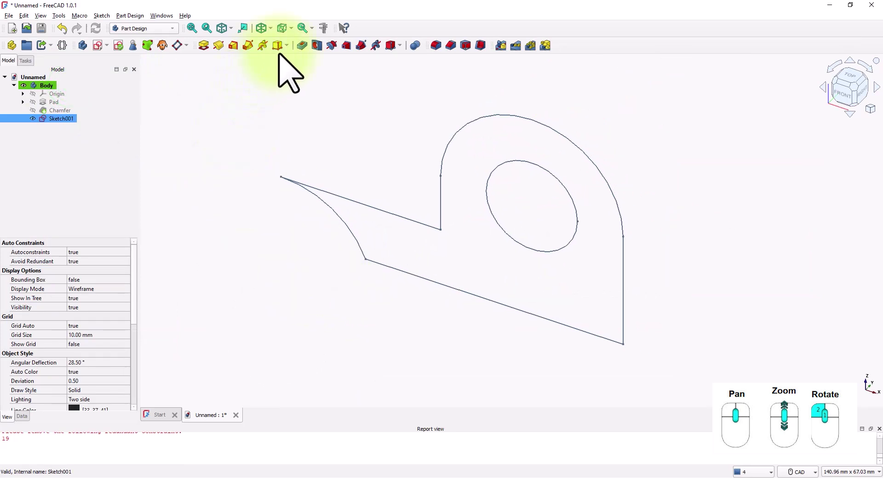
pyautogui.click(270, 28)
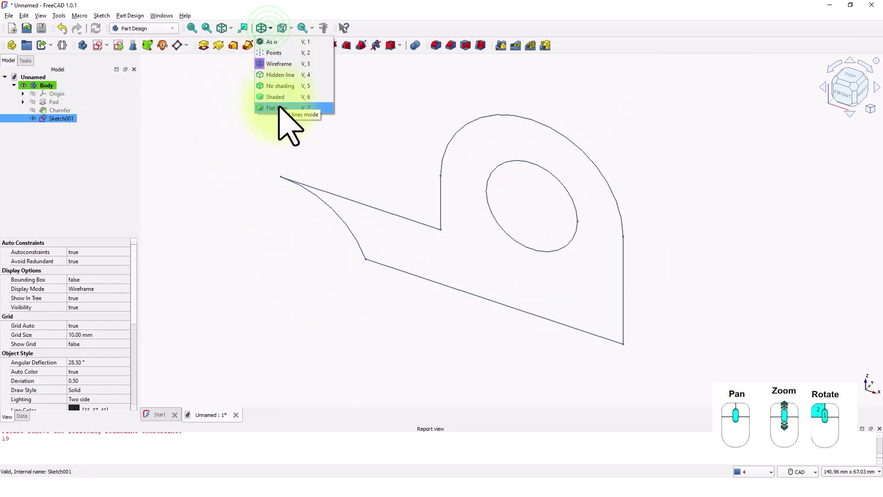
pyautogui.click(279, 109)
# Pad the lug profile Sketch001 with a length of 15 mm.
pyautogui.moveTo(347, 161); pyautogui.dragTo(328, 166, button='middle')
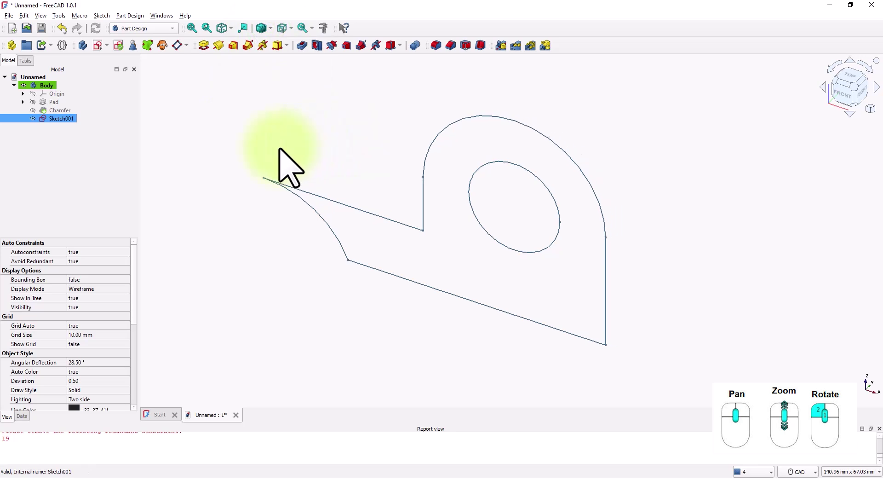
pyautogui.click(204, 44)
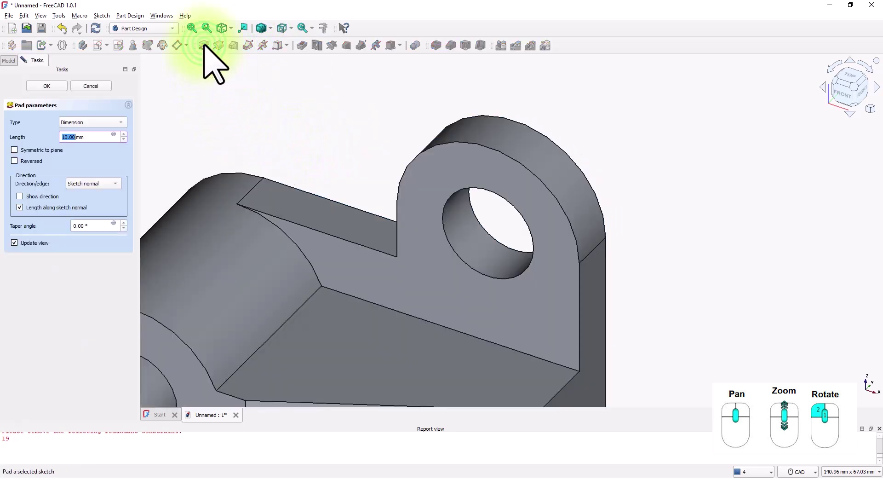
pyautogui.scroll(-3, 362, 124)
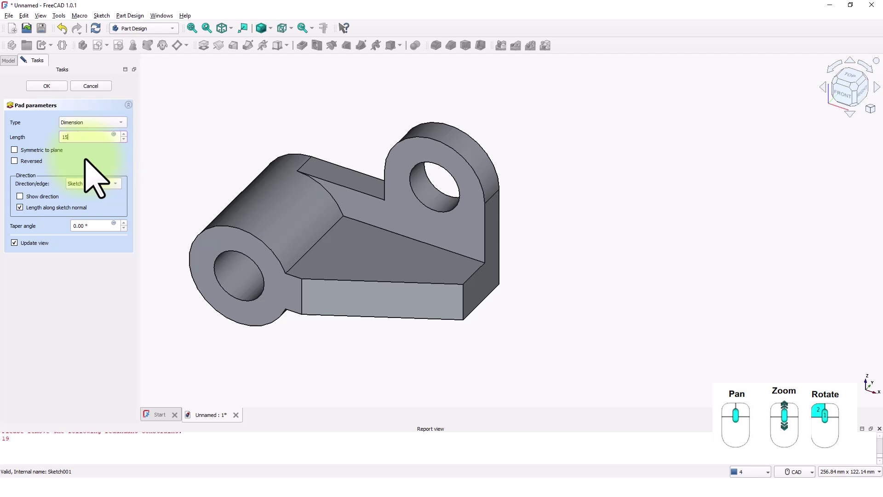
pyautogui.press('Return')
# Create a new sketch on the front annular face of the cylindrical hub.
pyautogui.moveTo(217, 198); pyautogui.dragTo(267, 171, button='middle')
pyautogui.moveTo(354, 267); pyautogui.dragTo(523, 266, button='middle')
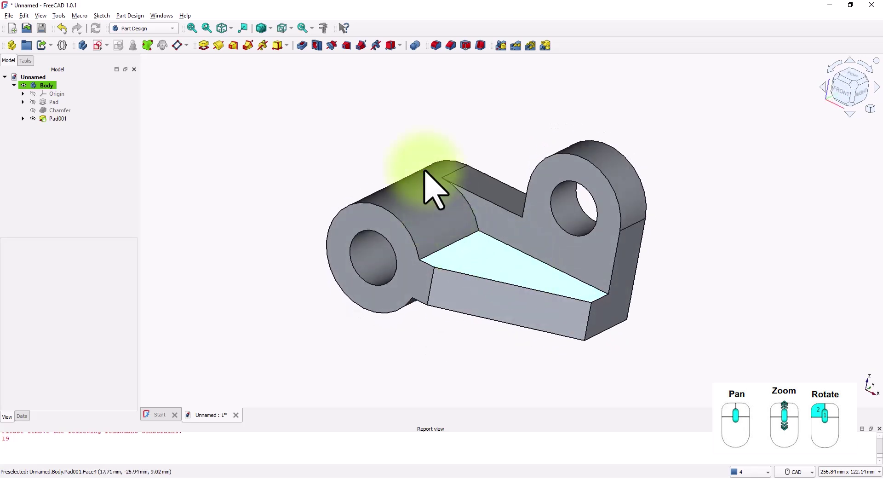
pyautogui.scroll(1, 306, 180)
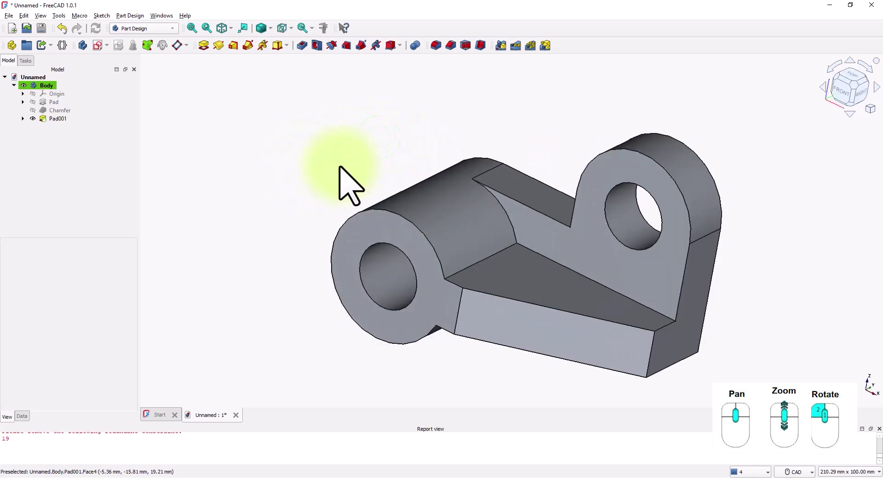
pyautogui.scroll(1, 258, 161)
pyautogui.click(285, 230)
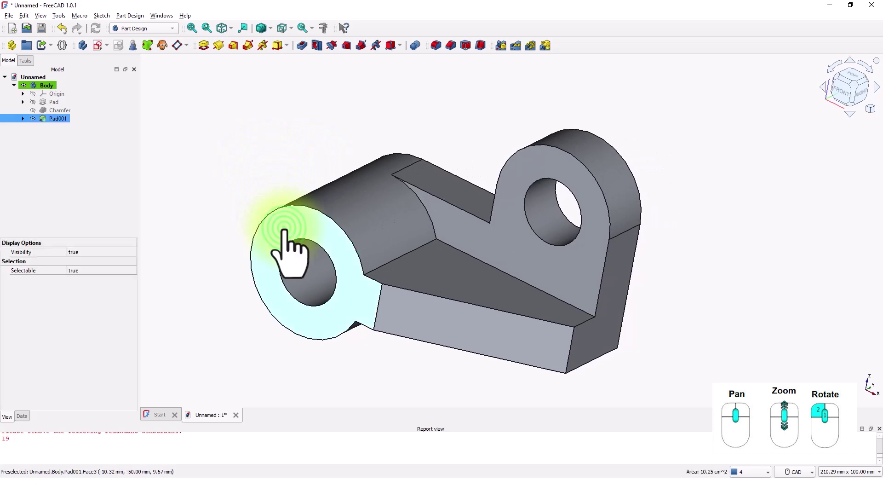
pyautogui.click(98, 46)
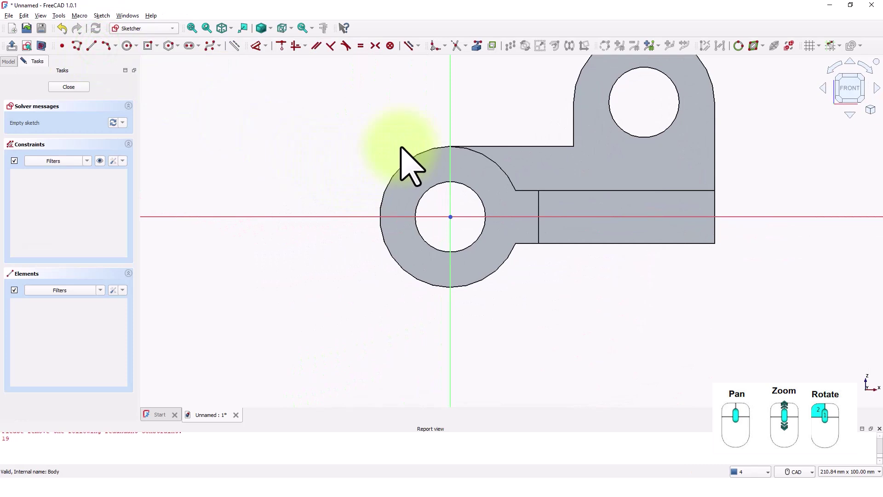
pyautogui.scroll(4, 407, 163)
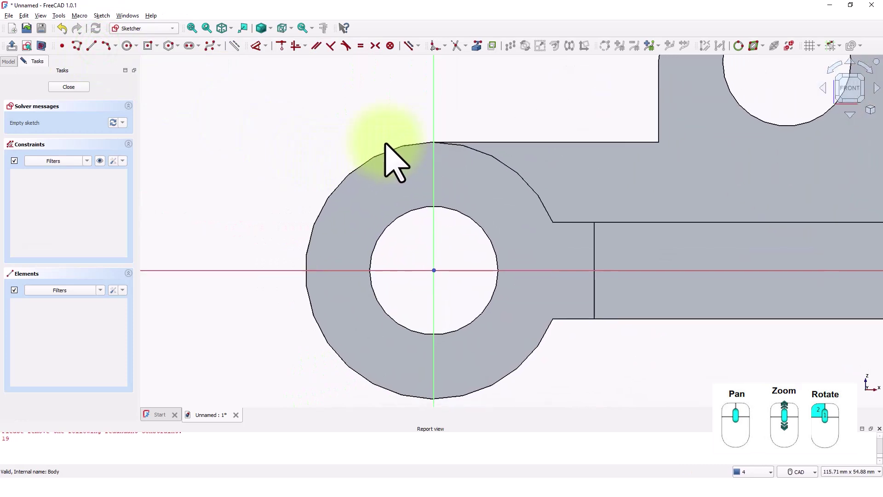
pyautogui.moveTo(385, 143); pyautogui.dragTo(336, 140, button='middle')
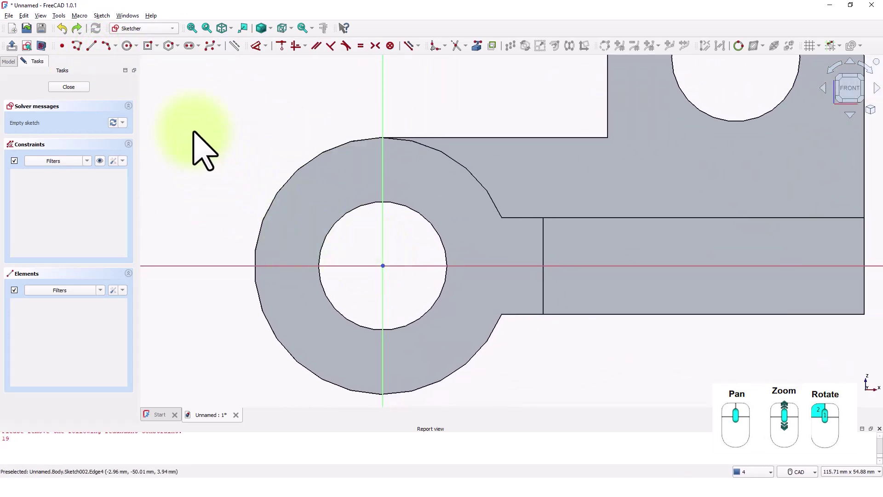
# Draw a rectangle 3 mm wide and 12 mm high centred on the vertical axis inside the hub bore.
pyautogui.click(148, 46)
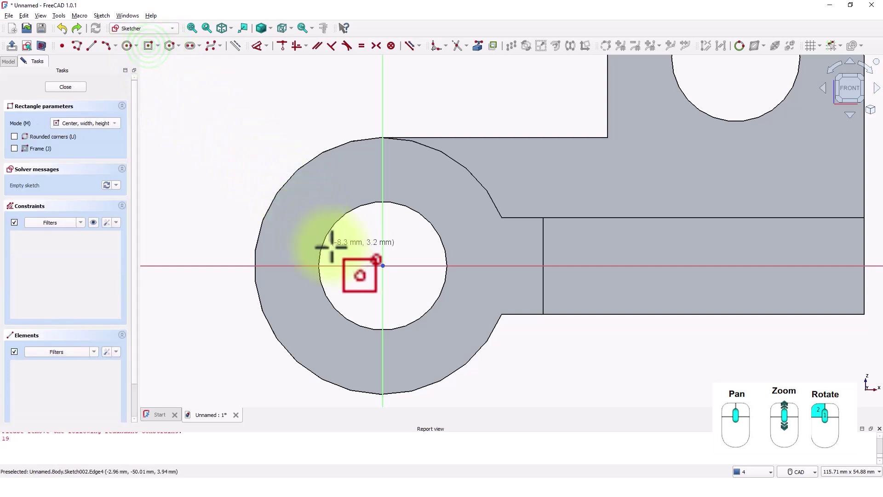
pyautogui.click(380, 252)
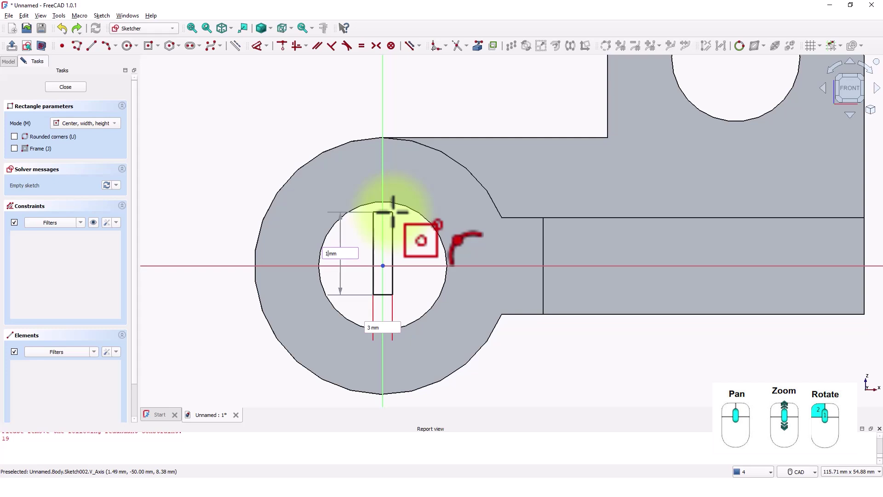
pyautogui.click(393, 212)
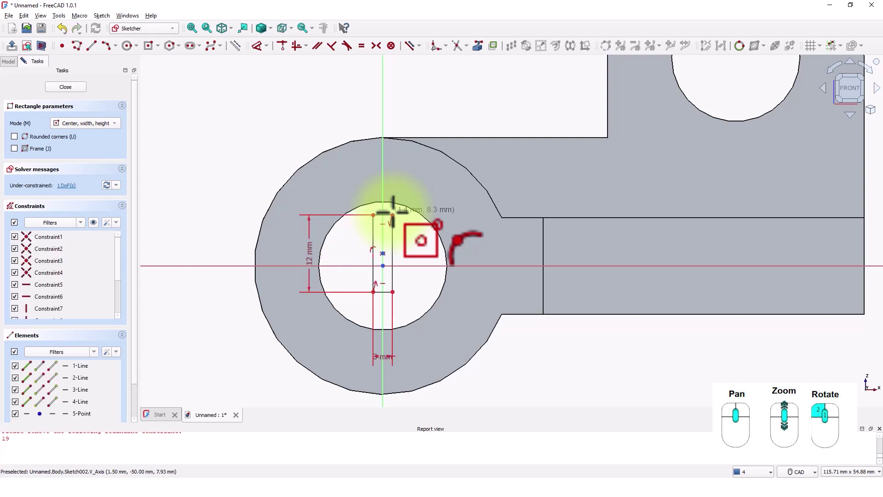
pyautogui.rightClick(413, 243)
# Constrain the rectangle's lower right corner to lie on the horizontal axis.
pyautogui.scroll(3, 406, 292)
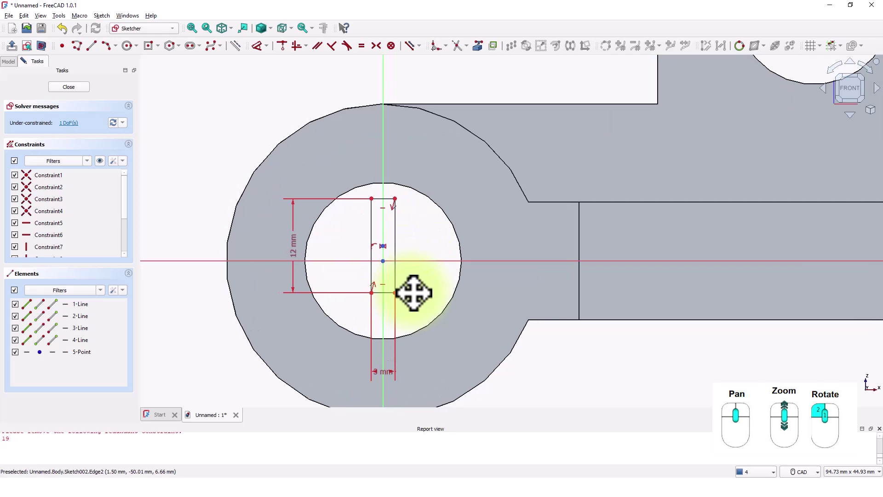
pyautogui.moveTo(413, 292); pyautogui.dragTo(416, 293, button='middle')
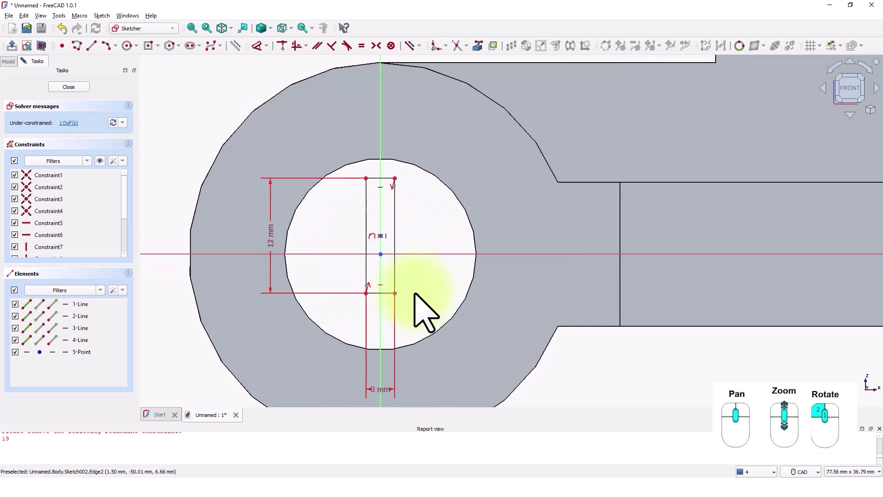
pyautogui.click(282, 45)
pyautogui.click(394, 293)
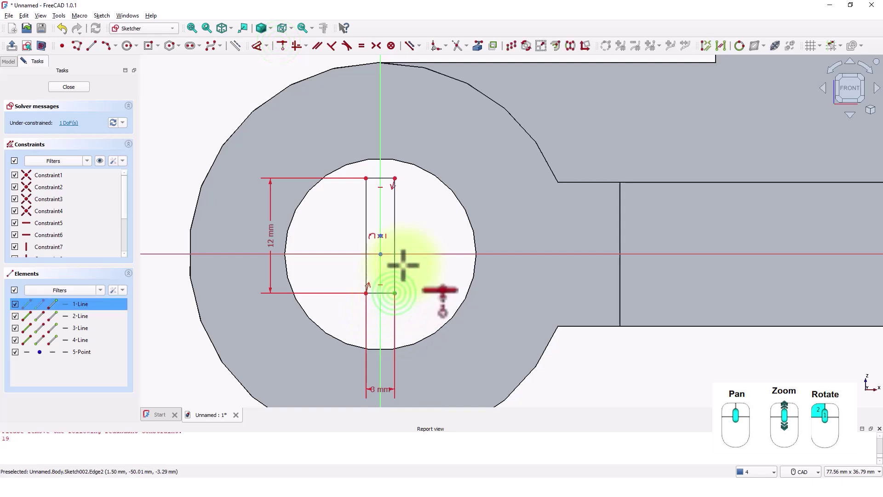
pyautogui.click(403, 254)
pyautogui.scroll(-1, 427, 303)
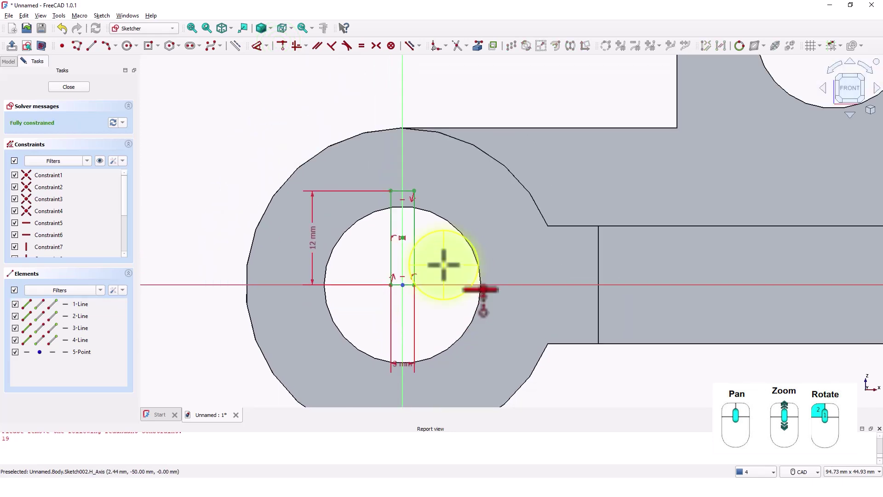
pyautogui.rightClick(446, 281)
# Reposition the 3 mm and 12 mm dimension labels closer to the keyway rectangle.
pyautogui.moveTo(428, 335); pyautogui.dragTo(409, 296, button='middle')
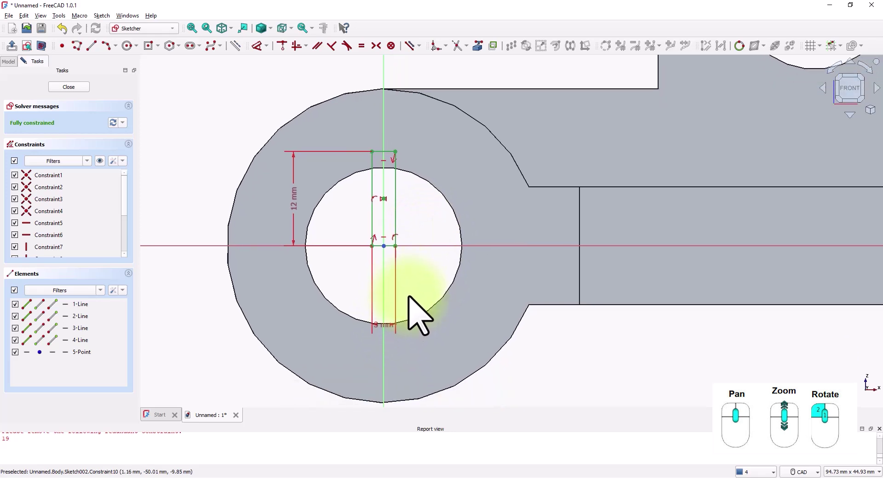
pyautogui.moveTo(385, 324); pyautogui.dragTo(414, 274)
pyautogui.moveTo(295, 225)
pyautogui.mouseDown()
pyautogui.moveTo(351, 233)
pyautogui.moveTo(346, 239)
pyautogui.mouseUp()
pyautogui.scroll(1, 420, 247)
pyautogui.scroll(-3, 415, 228)
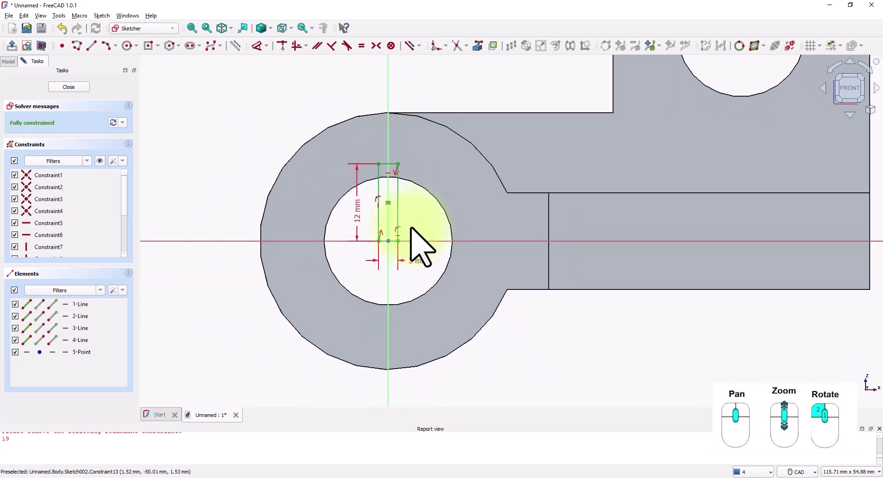
# Finish the keyway sketch and cut it along the full length of the hub as a Through all pocket.
pyautogui.click(69, 87)
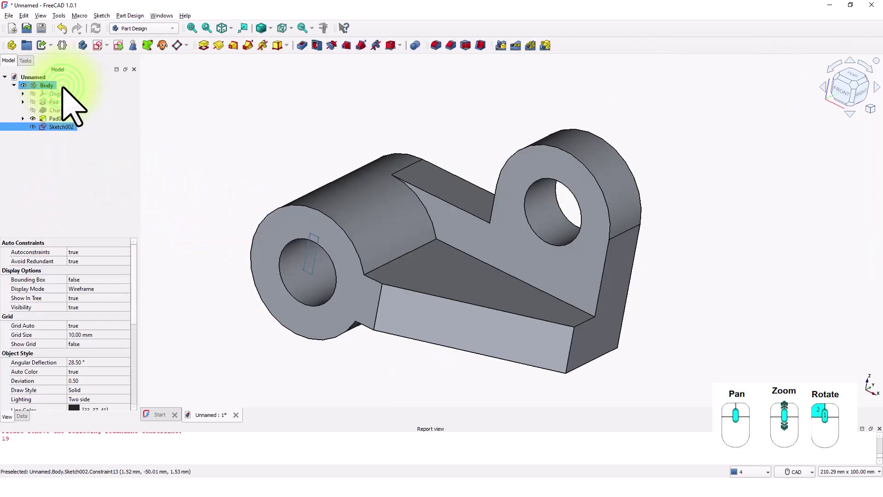
pyautogui.click(301, 45)
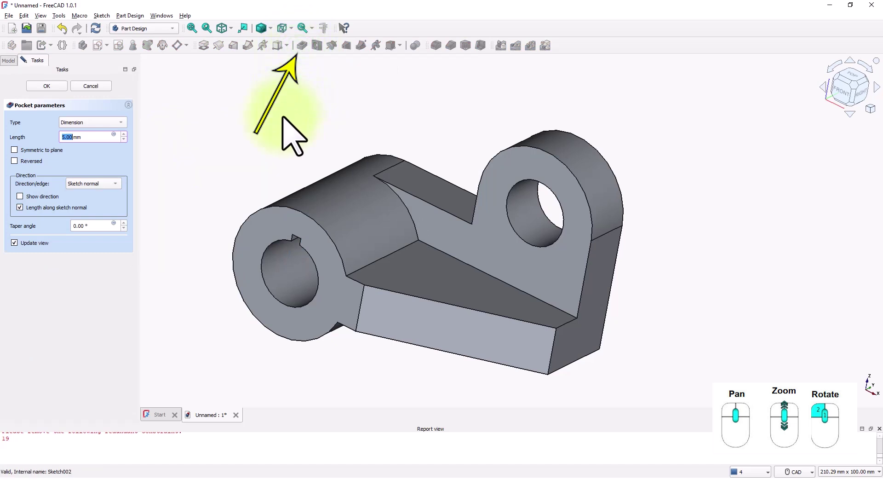
pyautogui.moveTo(291, 216); pyautogui.dragTo(363, 171, button='middle')
pyautogui.click(110, 123)
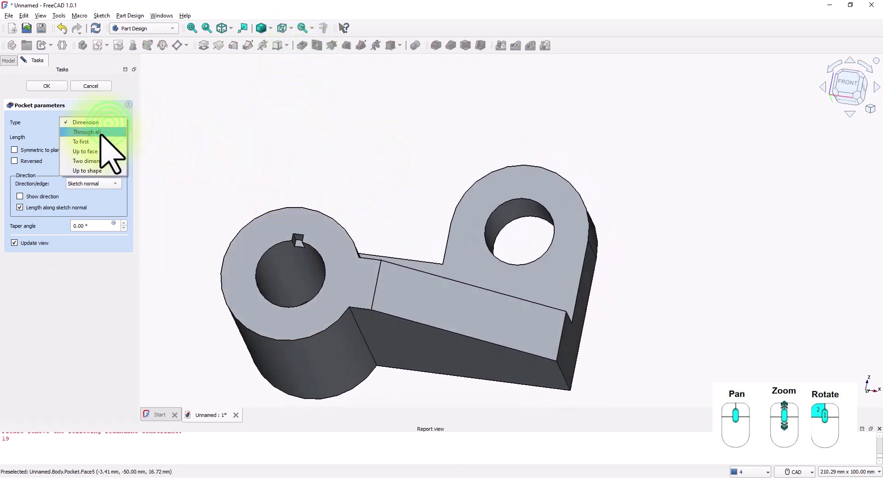
pyautogui.click(99, 132)
pyautogui.moveTo(372, 194); pyautogui.dragTo(404, 216, button='middle')
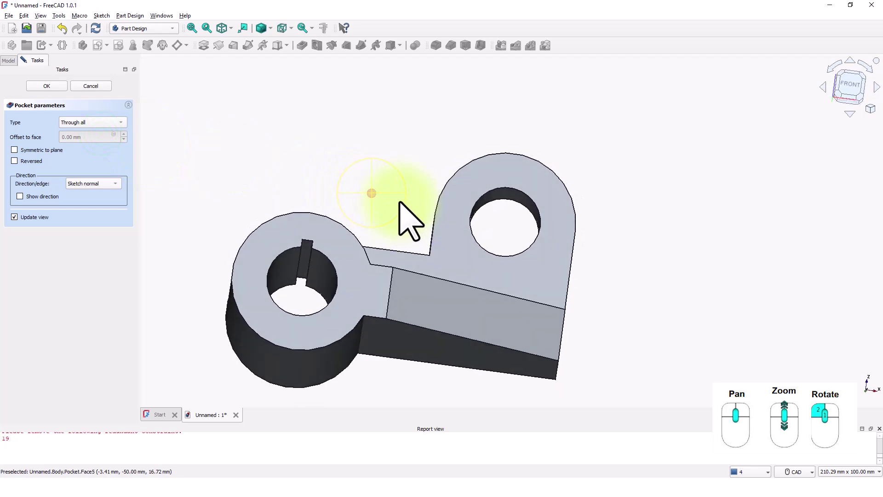
pyautogui.click(57, 87)
# Fillet the inner corner edge where the lug's side meets the flat top of the arm beside the hub.
pyautogui.scroll(2, 375, 212)
pyautogui.scroll(-3, 375, 210)
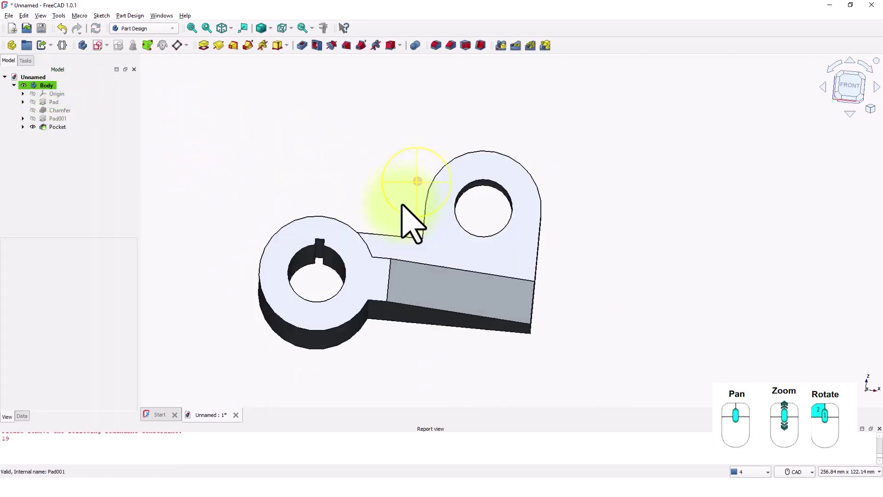
pyautogui.moveTo(403, 205); pyautogui.dragTo(462, 209, button='middle')
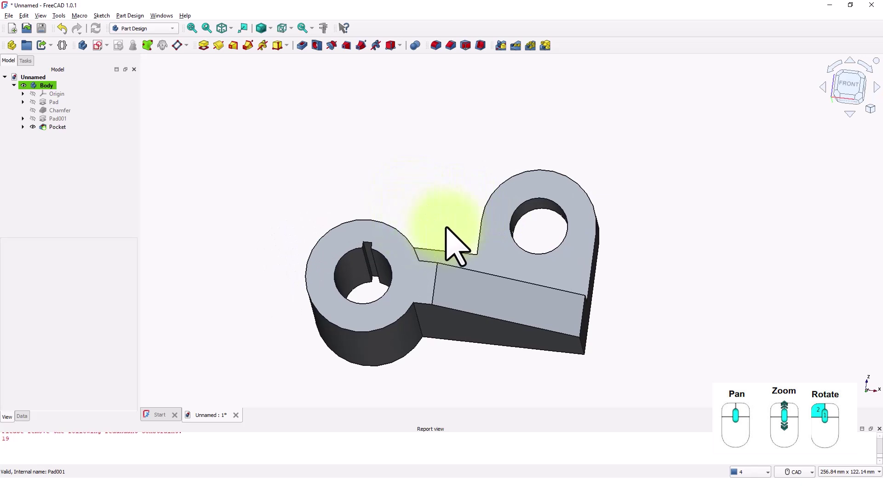
pyautogui.moveTo(447, 228); pyautogui.dragTo(534, 288, button='middle')
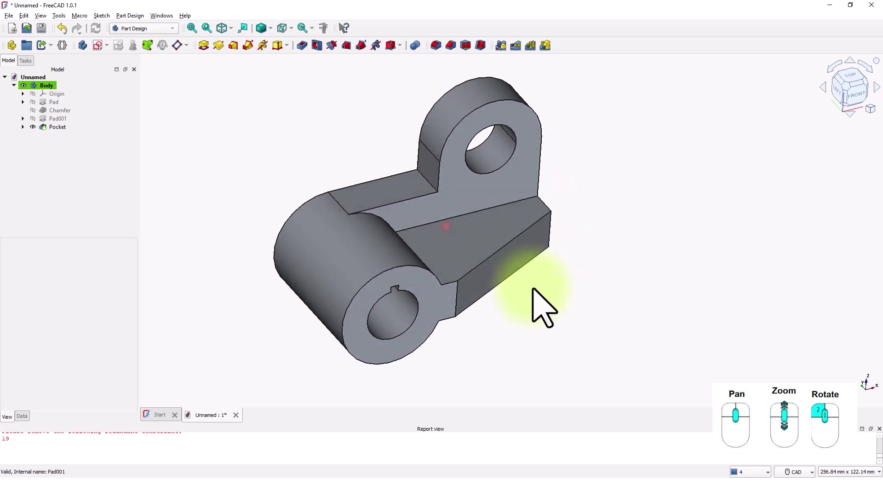
pyautogui.click(431, 186)
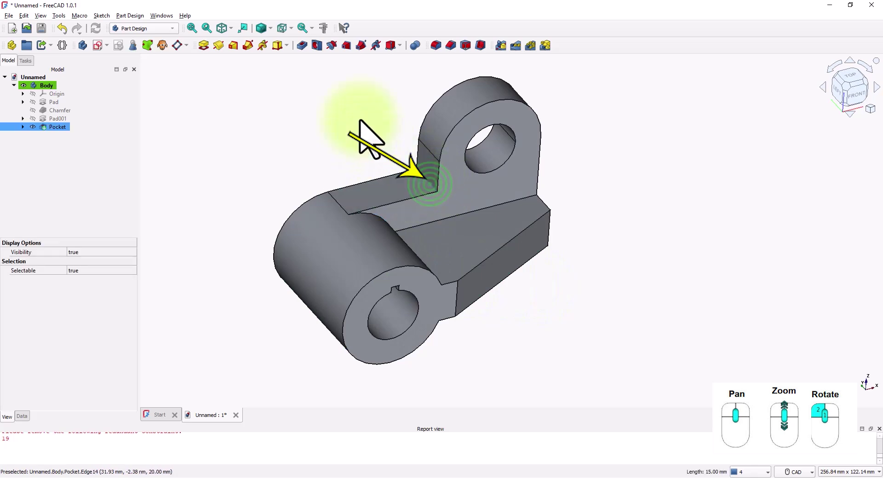
pyautogui.click(433, 46)
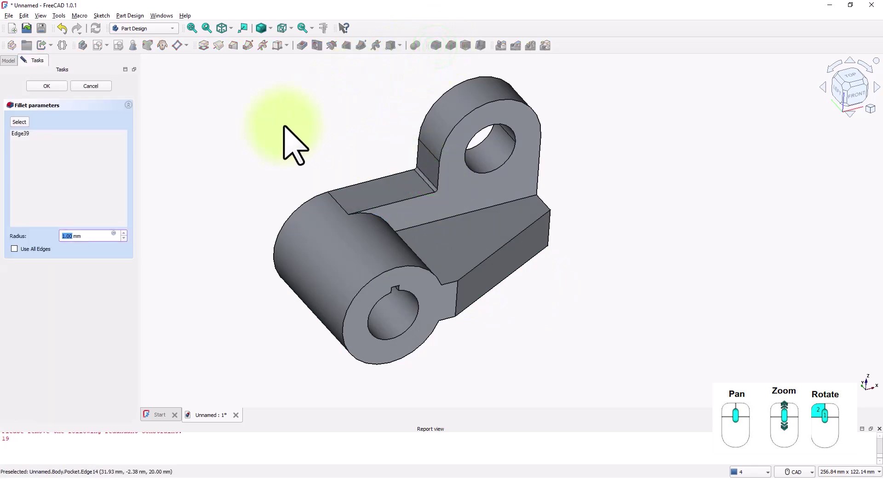
pyautogui.press('Return')
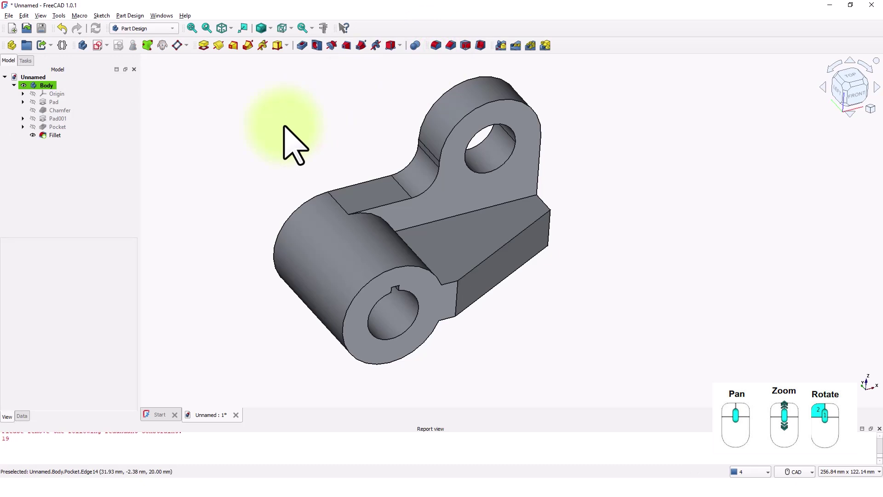
pyautogui.moveTo(341, 158); pyautogui.dragTo(356, 144, button='middle')
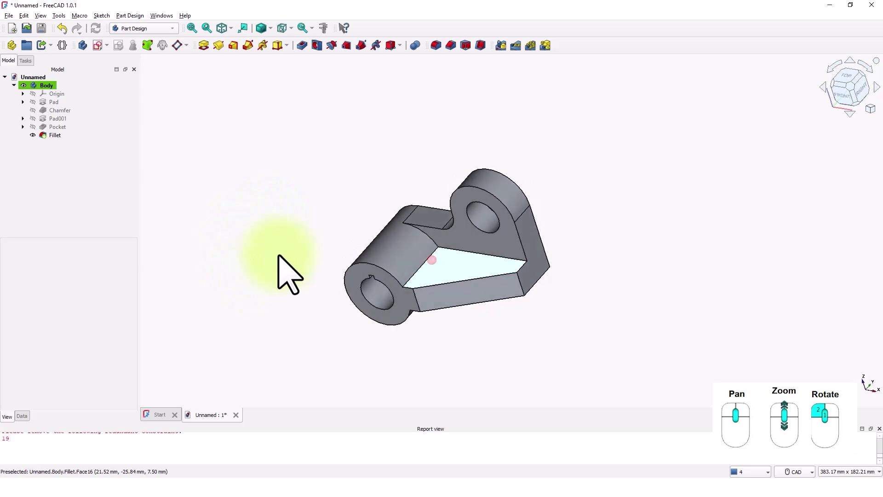
pyautogui.moveTo(296, 155); pyautogui.dragTo(236, 232, button='middle')
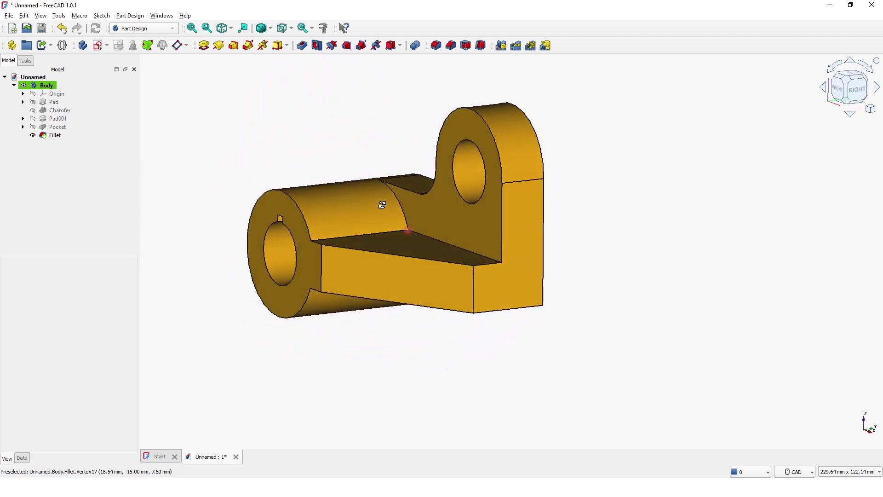